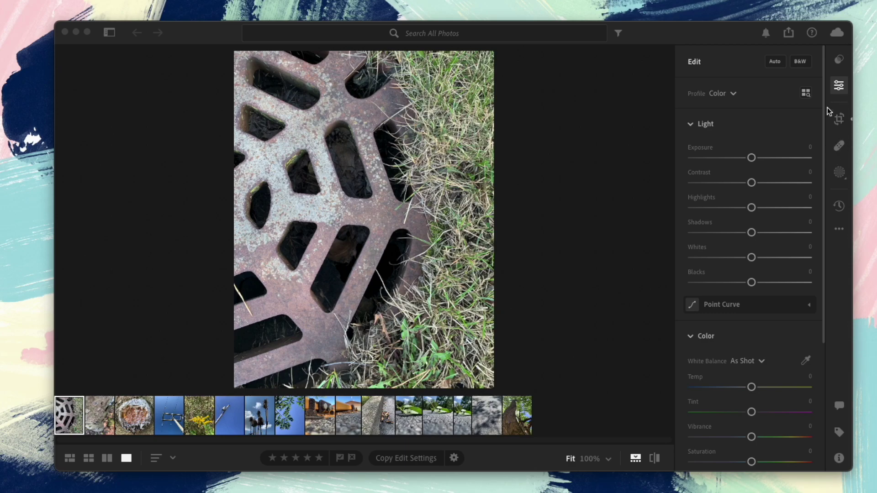
Bring the Lightroom window showing the drain-grate photo to the front
{"action": "left_click", "coordinate": [726, 33]}
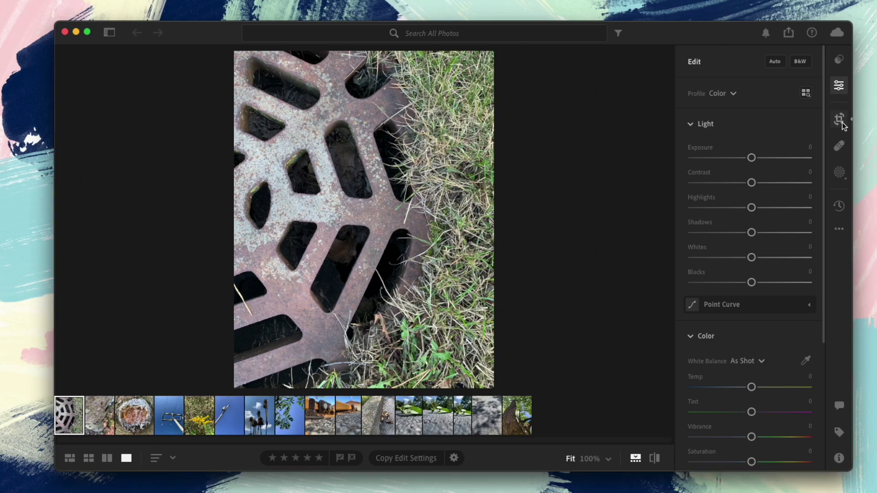
{"action": "left_click", "coordinate": [840, 86]}
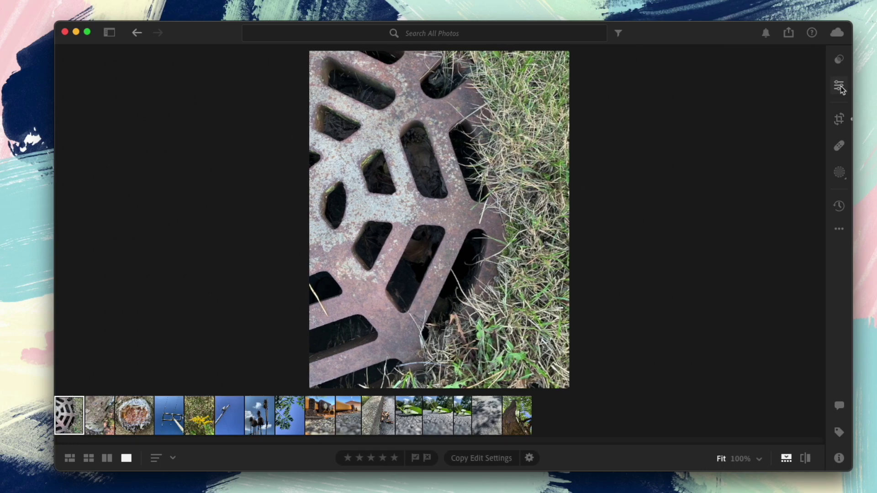
{"action": "left_click", "coordinate": [839, 86]}
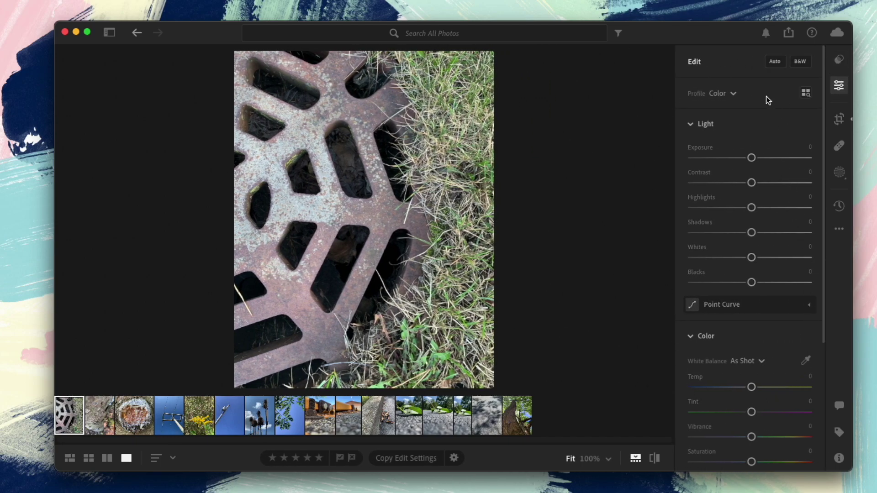
{"action": "scroll", "coordinate": [750, 208], "scroll_direction": "down", "scroll_amount": 5}
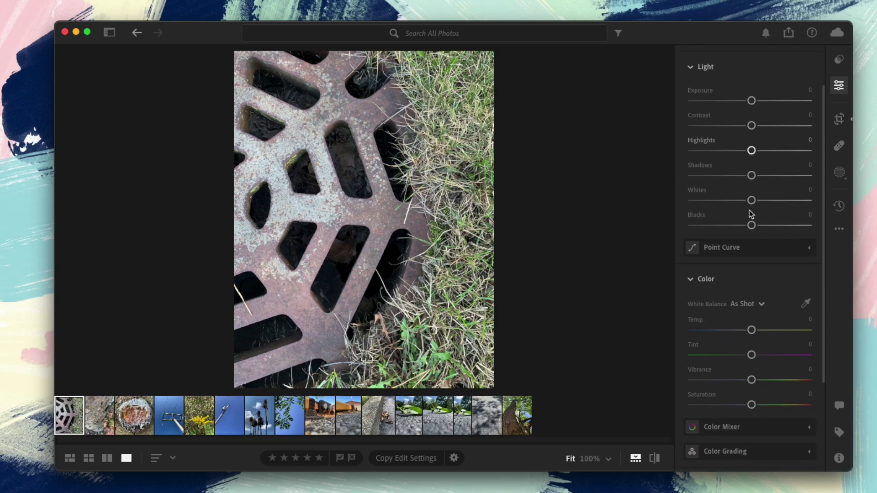
{"action": "scroll", "coordinate": [750, 213], "scroll_direction": "down", "scroll_amount": 2}
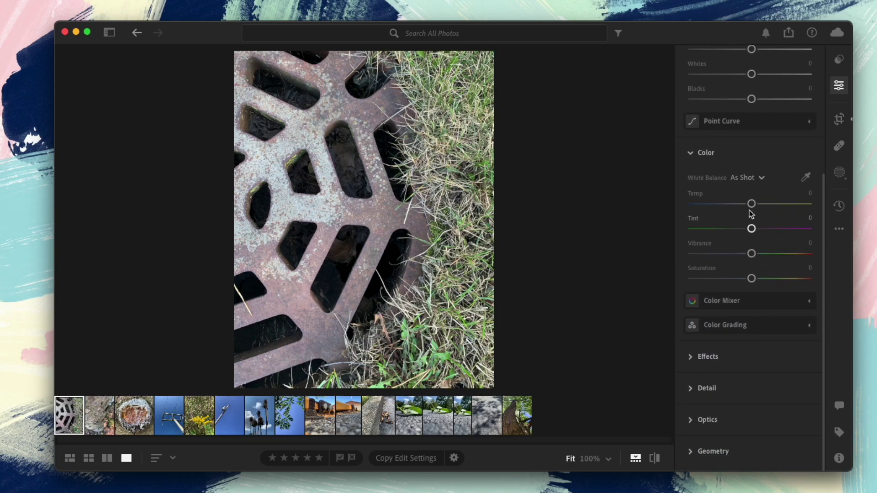
{"action": "scroll", "coordinate": [749, 211], "scroll_direction": "up", "scroll_amount": 5}
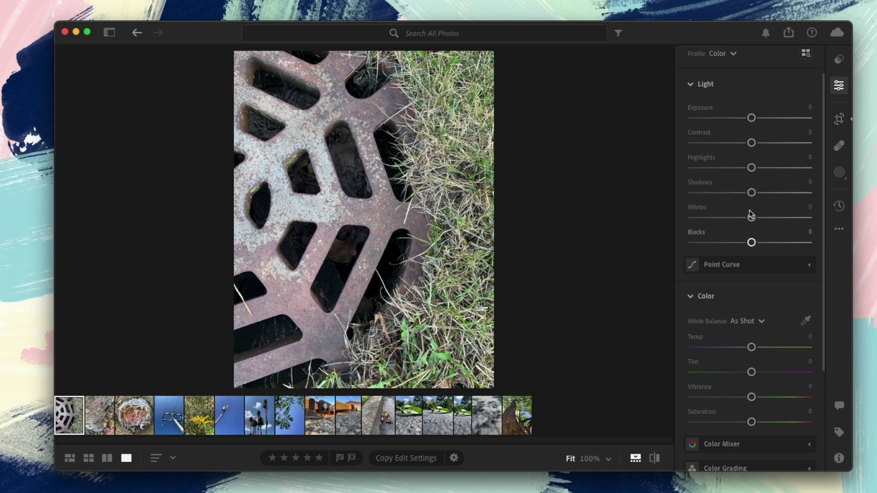
{"action": "scroll", "coordinate": [749, 211], "scroll_direction": "up", "scroll_amount": 2}
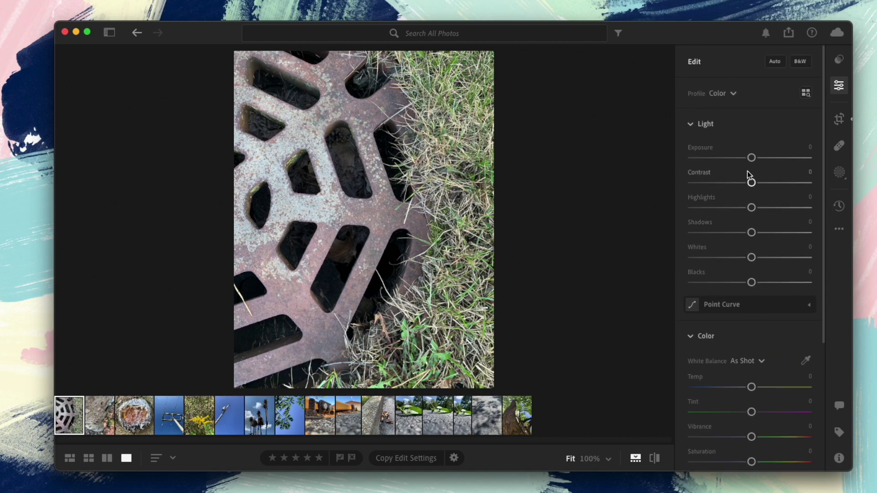
{"action": "scroll", "coordinate": [747, 173], "scroll_direction": "down", "scroll_amount": 6}
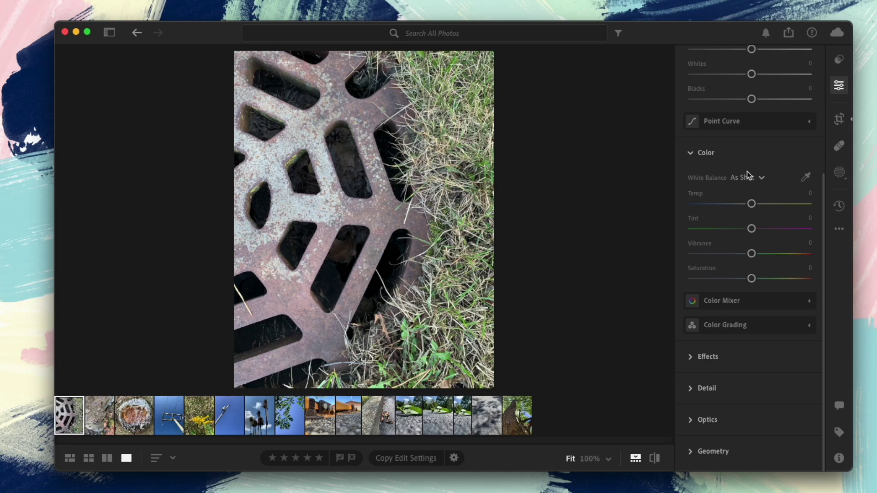
{"action": "scroll", "coordinate": [746, 173], "scroll_direction": "up", "scroll_amount": 6}
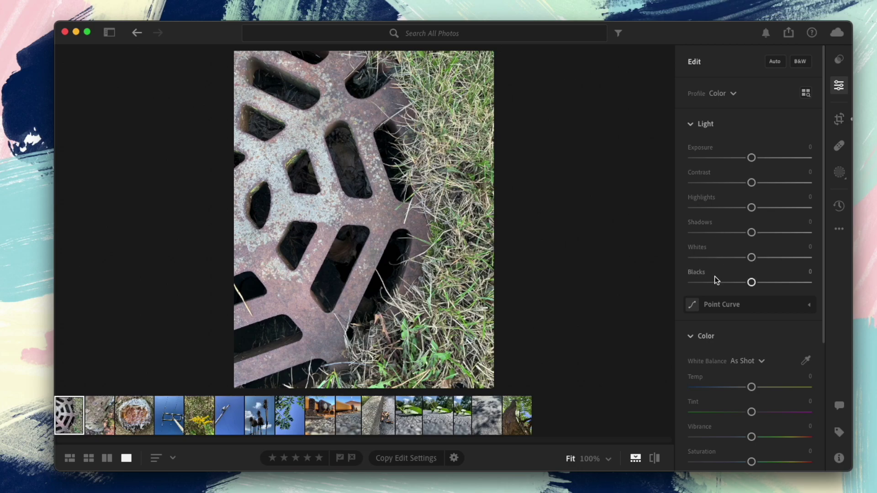
{"action": "left_click", "coordinate": [691, 128]}
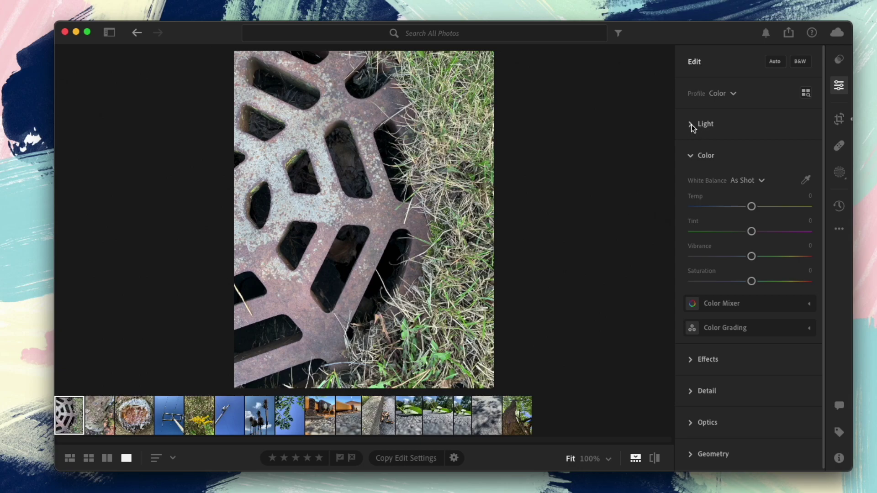
{"action": "left_click", "coordinate": [691, 125]}
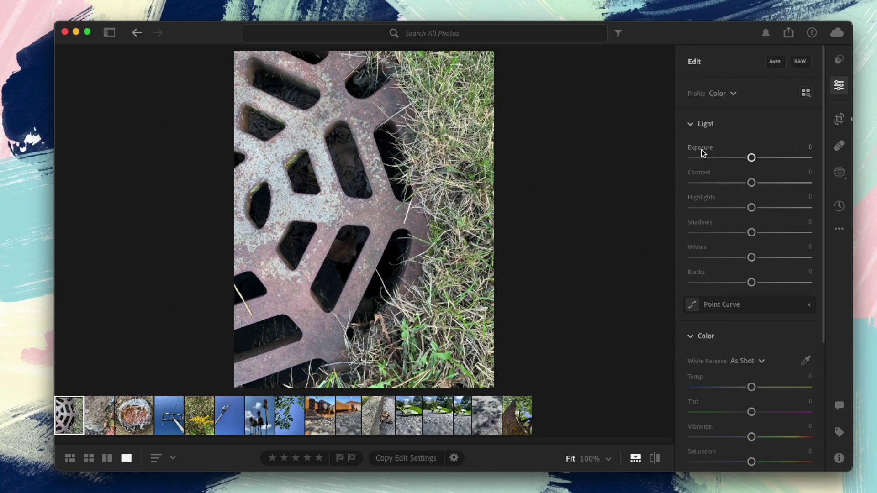
{"action": "mouse_move", "coordinate": [702, 152]}
{"action": "left_click_drag", "start_coordinate": [752, 161], "coordinate": [683, 171]}
{"action": "left_click_drag", "start_coordinate": [723, 169], "coordinate": [752, 170]}
{"action": "mouse_move", "coordinate": [751, 158]}
{"action": "left_mouse_down"}
{"action": "mouse_move", "coordinate": [773, 161]}
{"action": "mouse_move", "coordinate": [736, 161]}
{"action": "mouse_move", "coordinate": [752, 162]}
{"action": "left_mouse_up"}
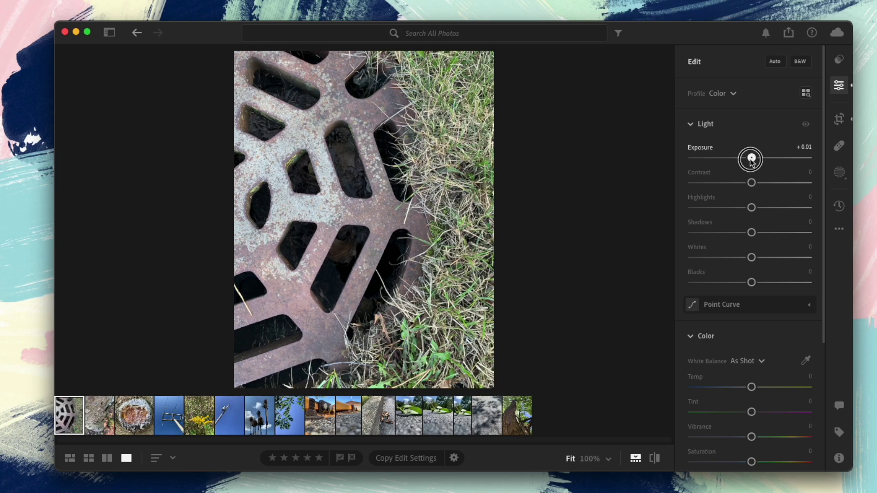
{"action": "left_click_drag", "start_coordinate": [752, 162], "coordinate": [751, 162]}
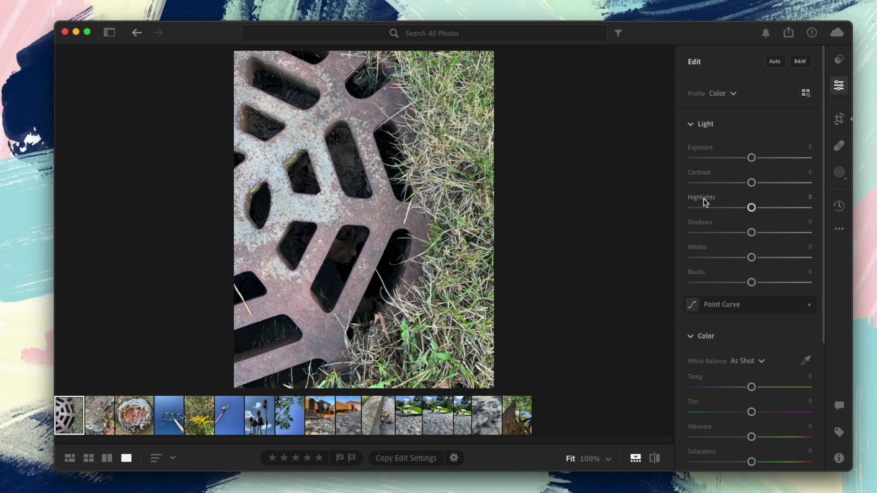
Test Highlights up to +100 and overexpose the photo, then reset Exposure to 0
{"action": "mouse_move", "coordinate": [704, 200]}
{"action": "left_click_drag", "start_coordinate": [751, 208], "coordinate": [817, 209]}
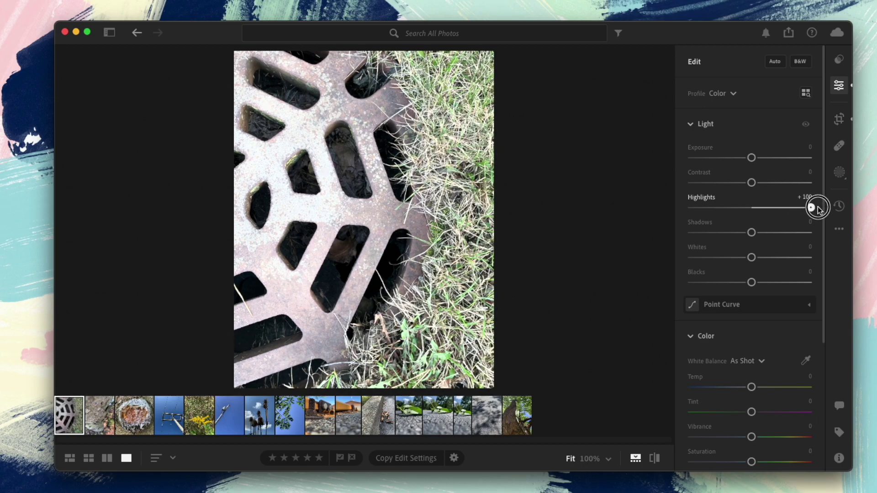
{"action": "left_click_drag", "start_coordinate": [817, 209], "coordinate": [750, 208]}
{"action": "mouse_move", "coordinate": [752, 158]}
{"action": "left_mouse_down"}
{"action": "mouse_move", "coordinate": [802, 157]}
{"action": "mouse_move", "coordinate": [752, 158]}
{"action": "left_mouse_up"}
{"action": "double_click", "coordinate": [751, 157]}
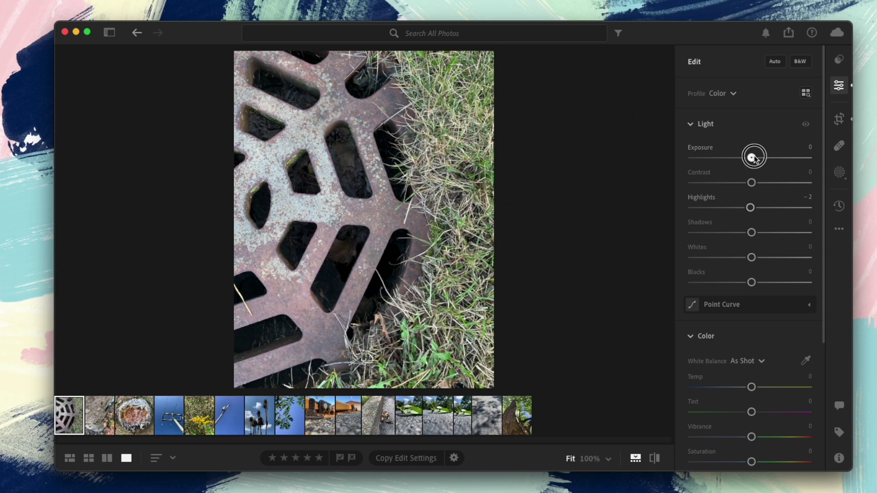
Bring Highlights back and settle it at +20
{"action": "mouse_move", "coordinate": [750, 208]}
{"action": "left_mouse_down"}
{"action": "mouse_move", "coordinate": [774, 208]}
{"action": "mouse_move", "coordinate": [733, 208]}
{"action": "mouse_move", "coordinate": [761, 213]}
{"action": "left_mouse_up"}
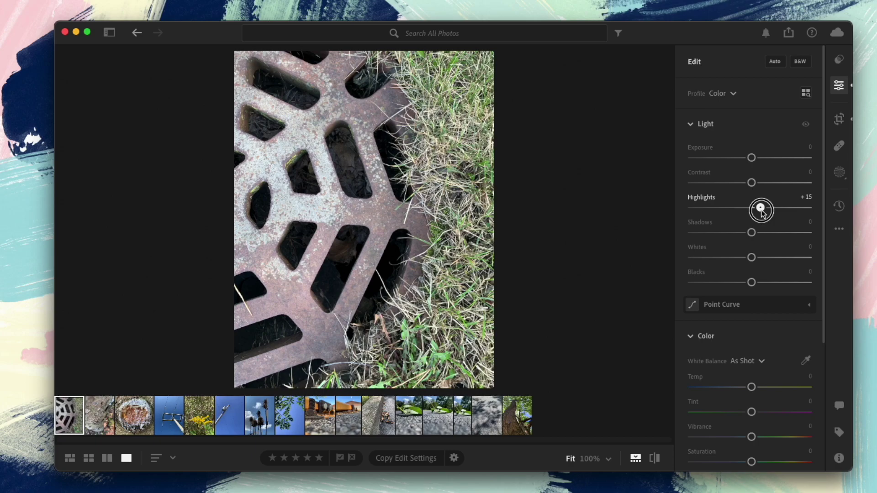
{"action": "mouse_move", "coordinate": [761, 213]}
{"action": "left_mouse_down"}
{"action": "mouse_move", "coordinate": [753, 211]}
{"action": "mouse_move", "coordinate": [776, 214]}
{"action": "mouse_move", "coordinate": [740, 220]}
{"action": "mouse_move", "coordinate": [765, 218]}
{"action": "left_mouse_up"}
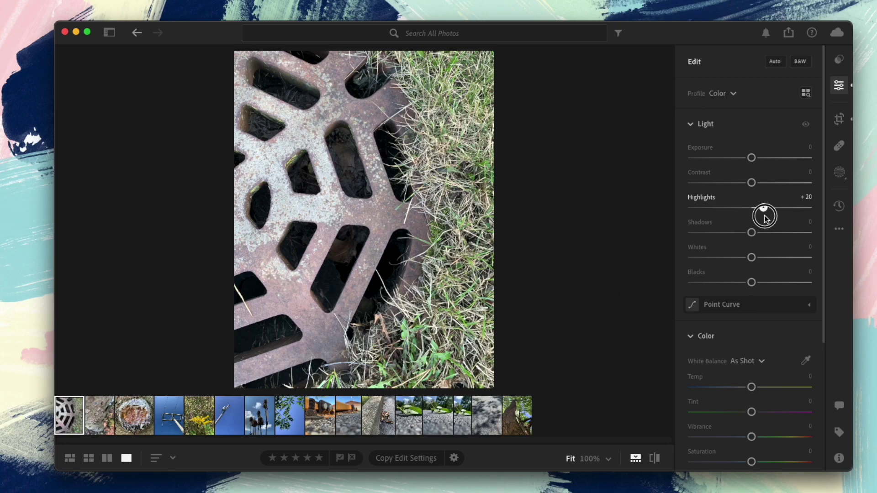
{"action": "left_click_drag", "start_coordinate": [766, 219], "coordinate": [766, 220]}
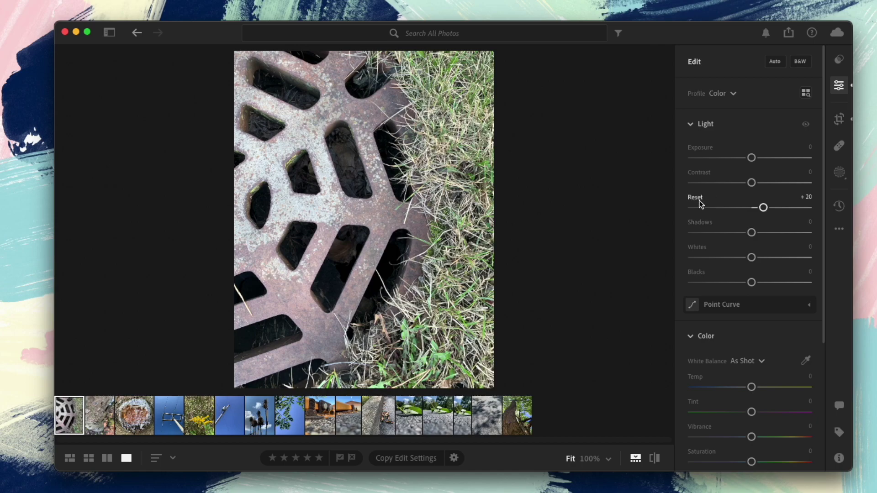
{"action": "mouse_move", "coordinate": [698, 224]}
Lift Shadows, trying values up to +51, and settle on Shadows +32 with Highlights +25
{"action": "left_click_drag", "start_coordinate": [751, 233], "coordinate": [780, 235]}
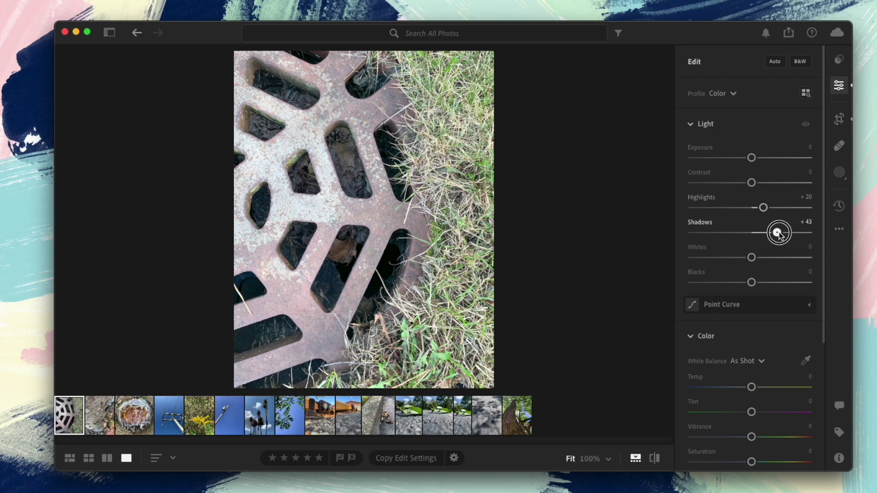
{"action": "left_click_drag", "start_coordinate": [778, 233], "coordinate": [779, 234]}
{"action": "left_click_drag", "start_coordinate": [778, 233], "coordinate": [765, 214]}
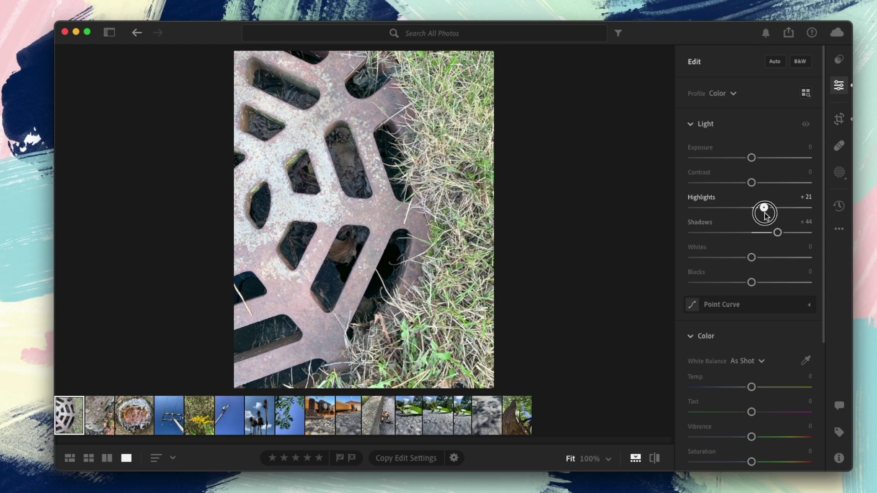
{"action": "left_click_drag", "start_coordinate": [765, 213], "coordinate": [765, 213]}
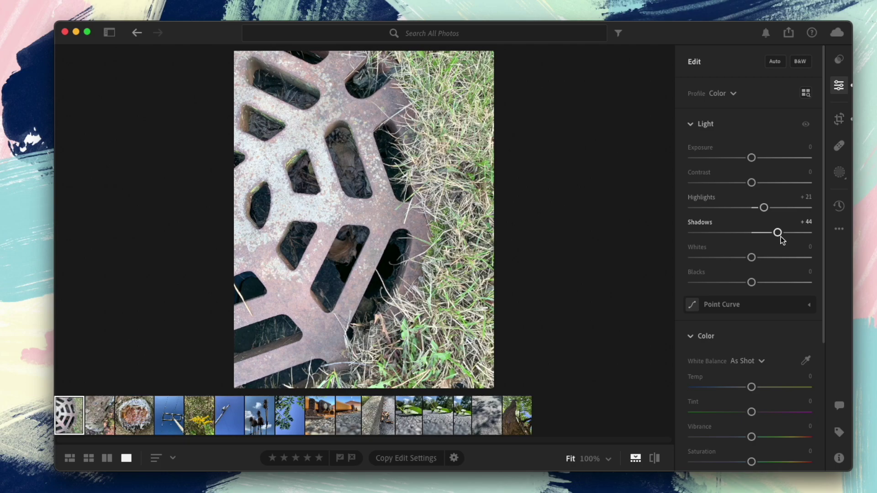
{"action": "mouse_move", "coordinate": [777, 233]}
{"action": "left_mouse_down"}
{"action": "mouse_move", "coordinate": [761, 208]}
{"action": "mouse_move", "coordinate": [780, 233]}
{"action": "mouse_move", "coordinate": [771, 235]}
{"action": "left_mouse_up"}
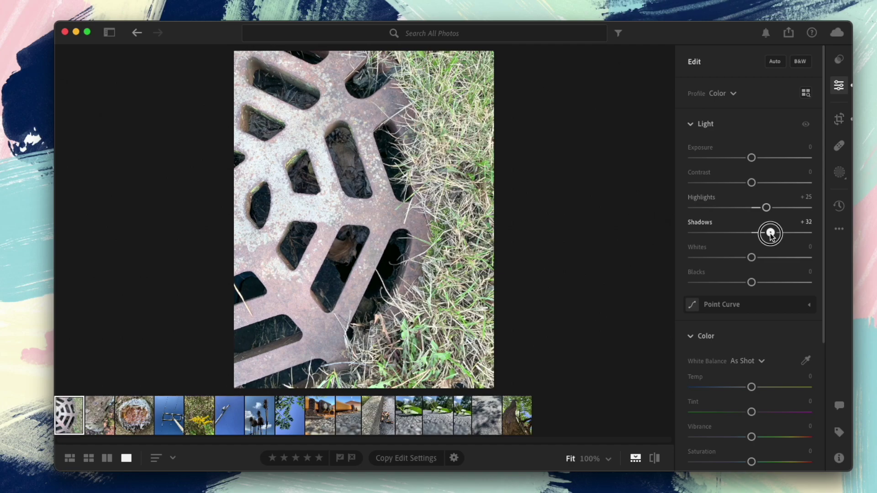
{"action": "left_click_drag", "start_coordinate": [770, 235], "coordinate": [770, 235]}
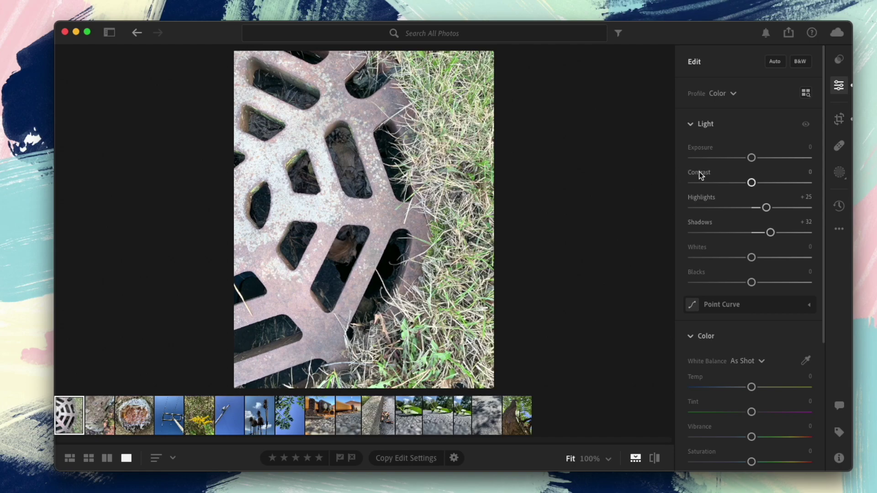
Try Contrast at +100 and -100, then settle it at +7
{"action": "mouse_move", "coordinate": [701, 176]}
{"action": "left_click_drag", "start_coordinate": [751, 183], "coordinate": [827, 191]}
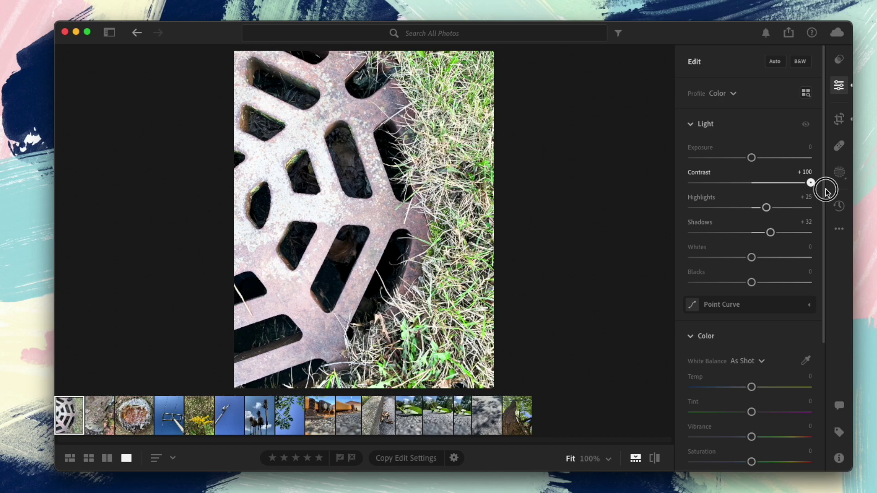
{"action": "left_click_drag", "start_coordinate": [826, 191], "coordinate": [826, 192]}
{"action": "left_click_drag", "start_coordinate": [810, 182], "coordinate": [655, 193]}
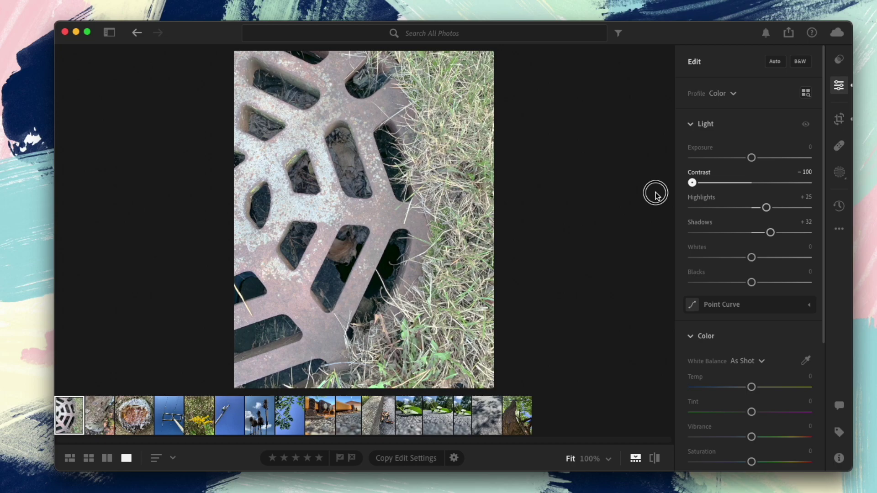
{"action": "left_click_drag", "start_coordinate": [655, 193], "coordinate": [757, 191]}
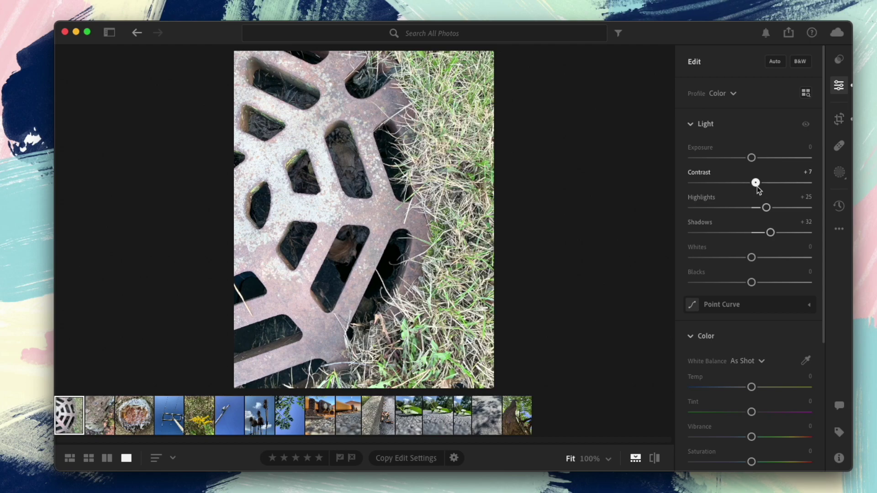
{"action": "left_click", "coordinate": [758, 191]}
Move Whites from -48 toward zero and back down, settling at about -43
{"action": "mouse_move", "coordinate": [703, 249]}
{"action": "mouse_move", "coordinate": [702, 276]}
{"action": "left_click_drag", "start_coordinate": [752, 259], "coordinate": [726, 260]}
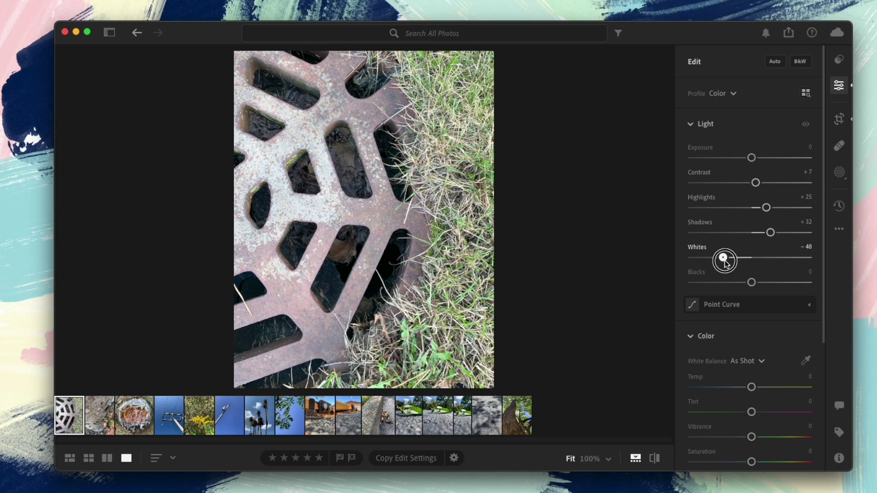
{"action": "left_click_drag", "start_coordinate": [725, 261], "coordinate": [753, 261]}
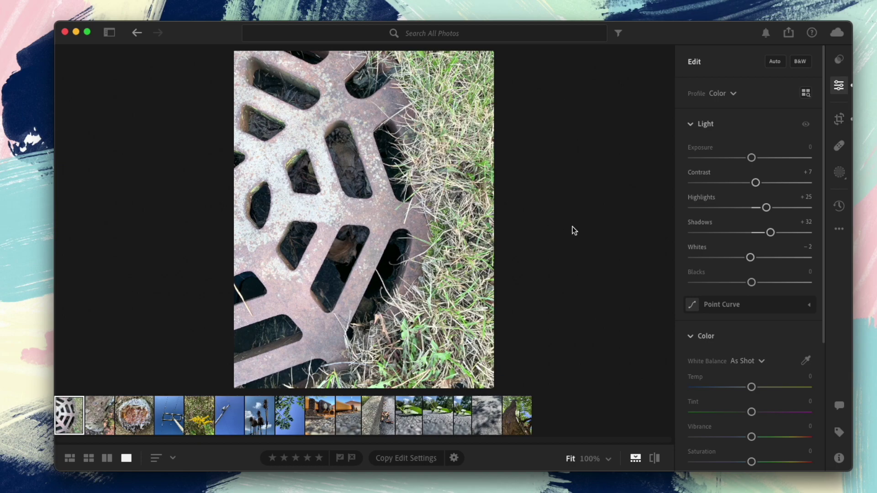
{"action": "left_click_drag", "start_coordinate": [750, 258], "coordinate": [727, 259]}
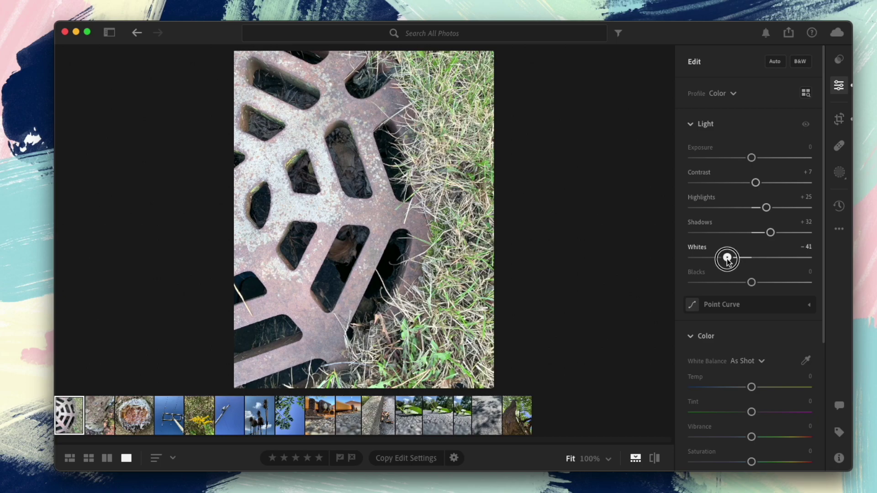
{"action": "left_click_drag", "start_coordinate": [727, 260], "coordinate": [726, 260]}
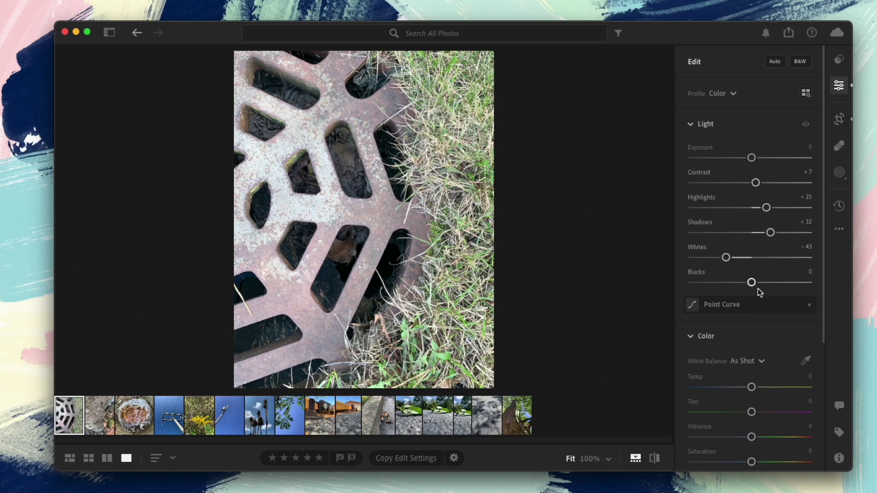
Raise Blacks to +27, then toggle the Light edits for before/after, ending with them visible
{"action": "mouse_move", "coordinate": [753, 285]}
{"action": "left_mouse_down"}
{"action": "mouse_move", "coordinate": [806, 290]}
{"action": "mouse_move", "coordinate": [661, 282]}
{"action": "mouse_move", "coordinate": [769, 289]}
{"action": "left_mouse_up"}
{"action": "left_click", "coordinate": [805, 125]}
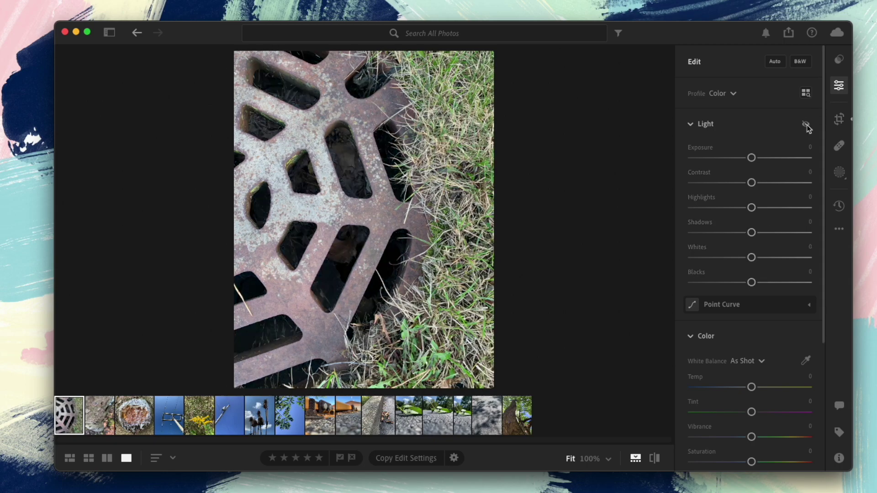
{"action": "left_click", "coordinate": [805, 125]}
{"action": "left_click", "coordinate": [806, 125]}
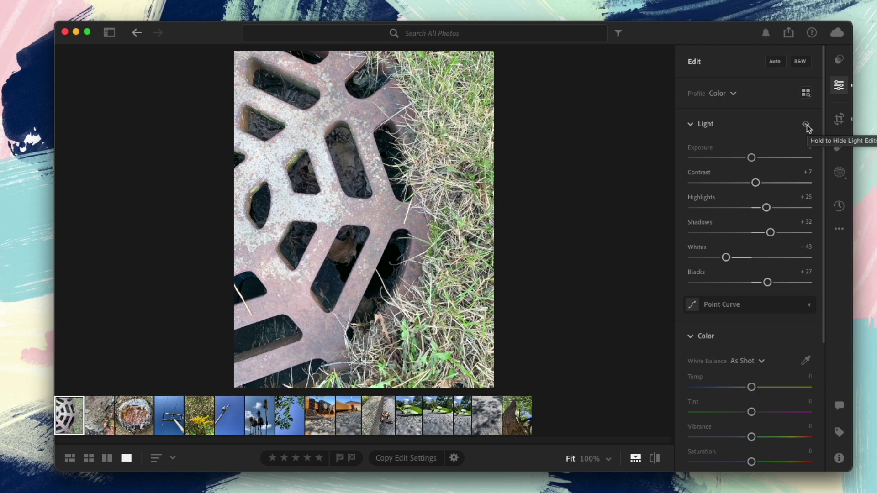
{"action": "left_click", "coordinate": [806, 125]}
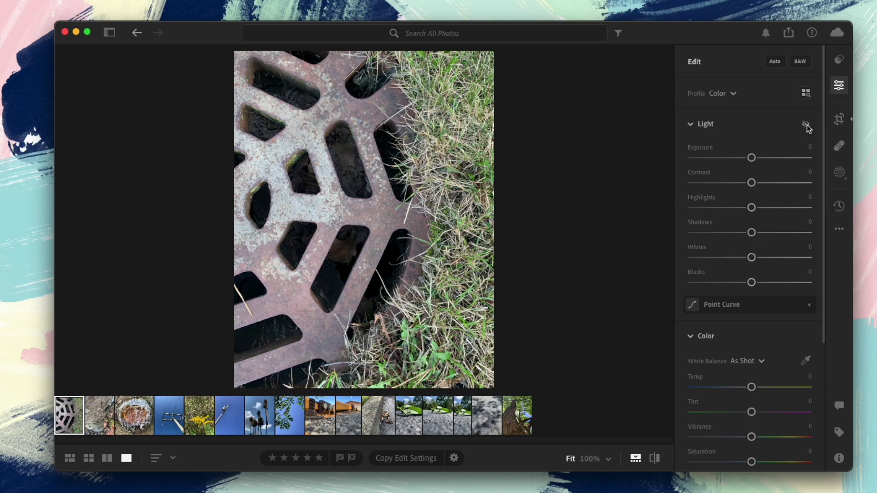
{"action": "left_click", "coordinate": [807, 126]}
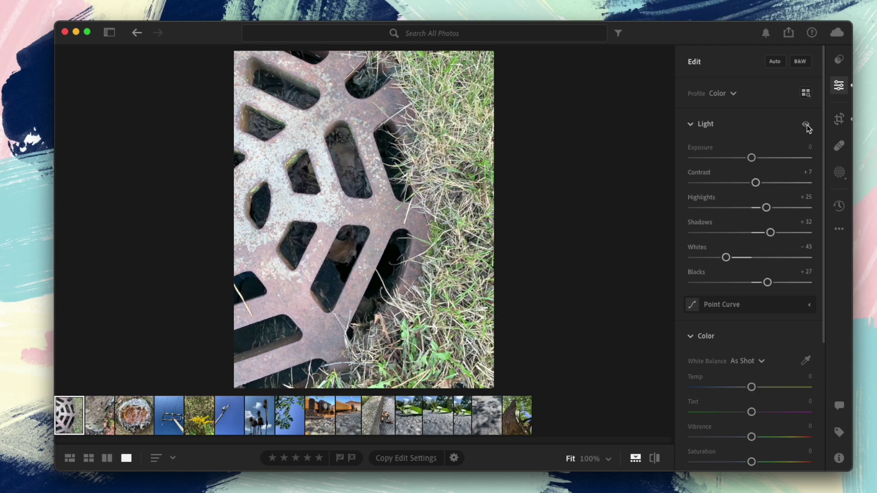
{"action": "left_click", "coordinate": [807, 126]}
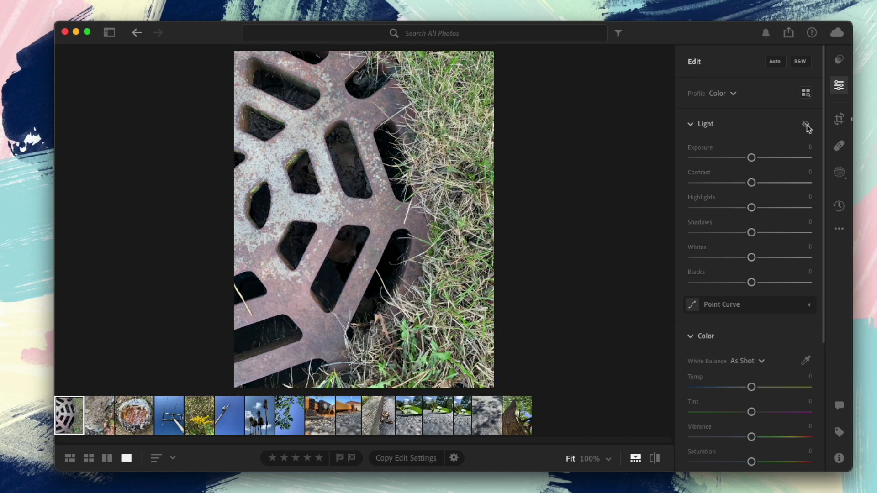
{"action": "left_click", "coordinate": [807, 126]}
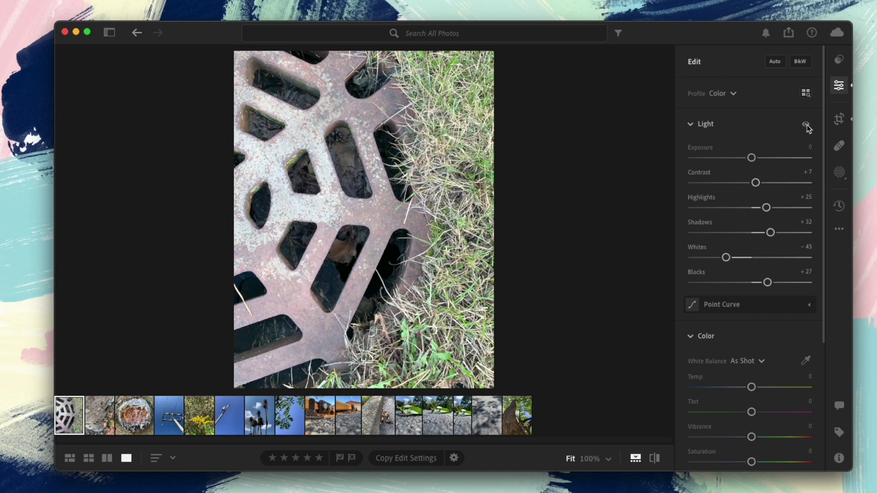
{"action": "left_click", "coordinate": [806, 126]}
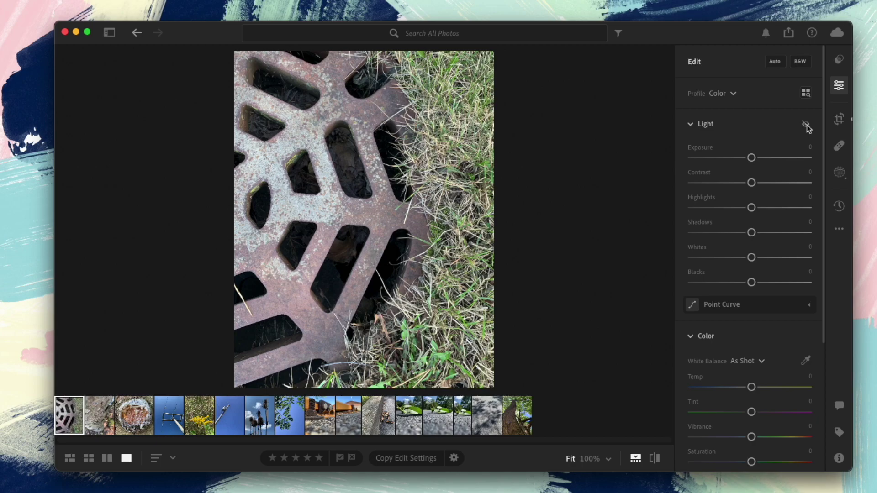
{"action": "left_click", "coordinate": [806, 126]}
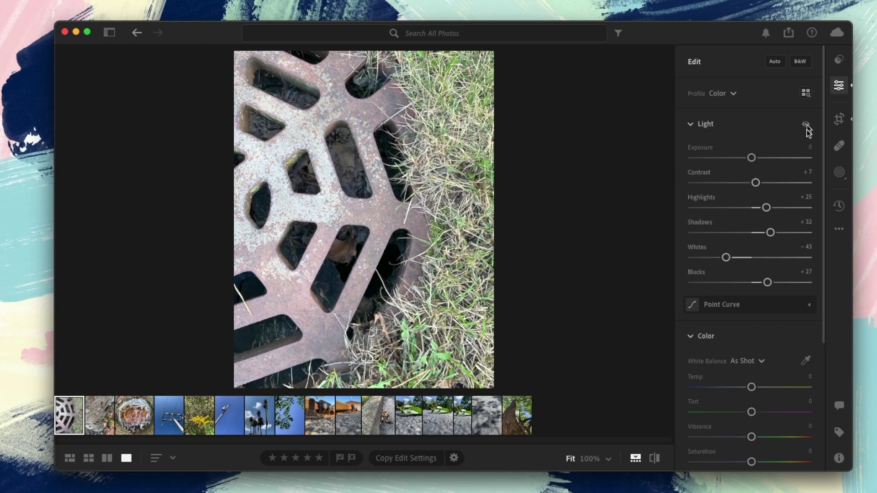
Fine-tune Light to Highlights +6, Shadows +35, Whites -56 and Blacks +21
{"action": "left_click_drag", "start_coordinate": [770, 233], "coordinate": [755, 208]}
{"action": "left_click_drag", "start_coordinate": [727, 259], "coordinate": [718, 260]}
{"action": "left_click_drag", "start_coordinate": [768, 285], "coordinate": [762, 284]}
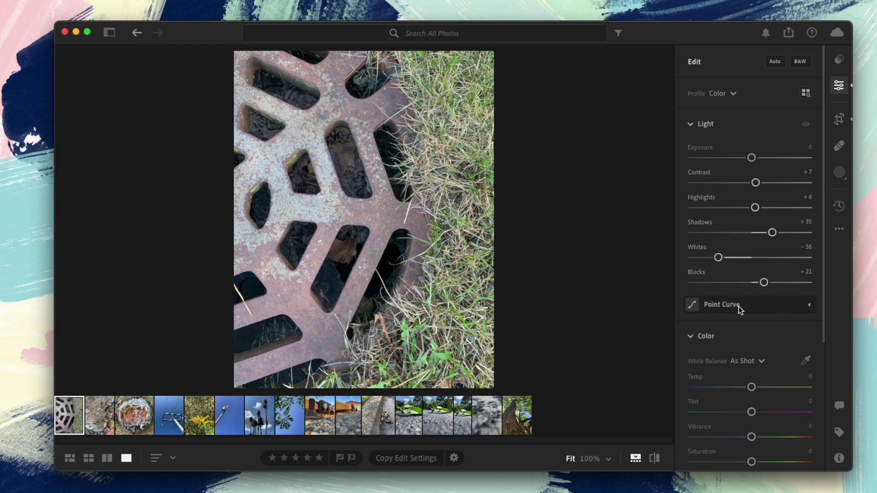
{"action": "mouse_move", "coordinate": [738, 307]}
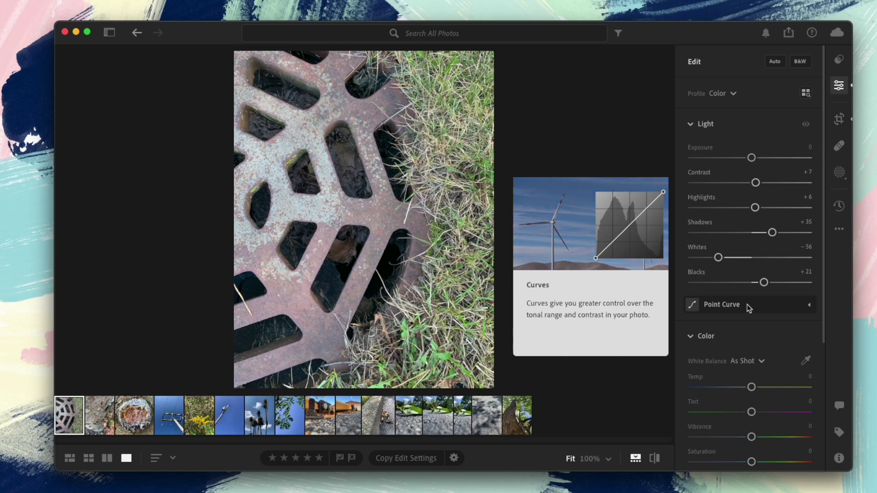
Expand Point Curve, add a point near 72.2/71.4, and enable the targeted adjustment tool
{"action": "left_click", "coordinate": [809, 305]}
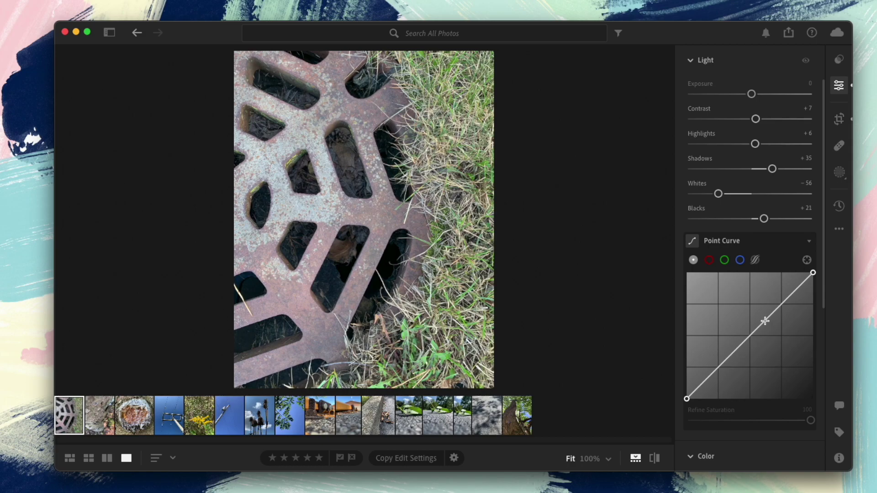
{"action": "left_click_drag", "start_coordinate": [764, 321], "coordinate": [777, 308]}
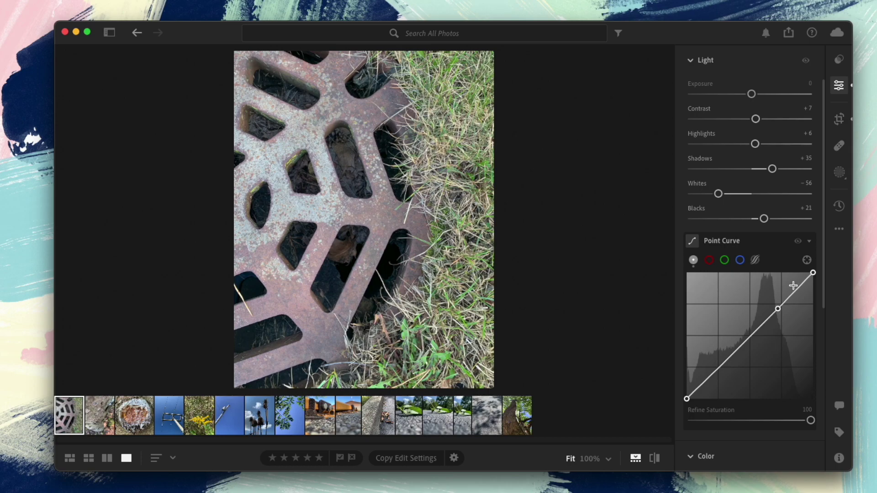
{"action": "left_click", "coordinate": [808, 261]}
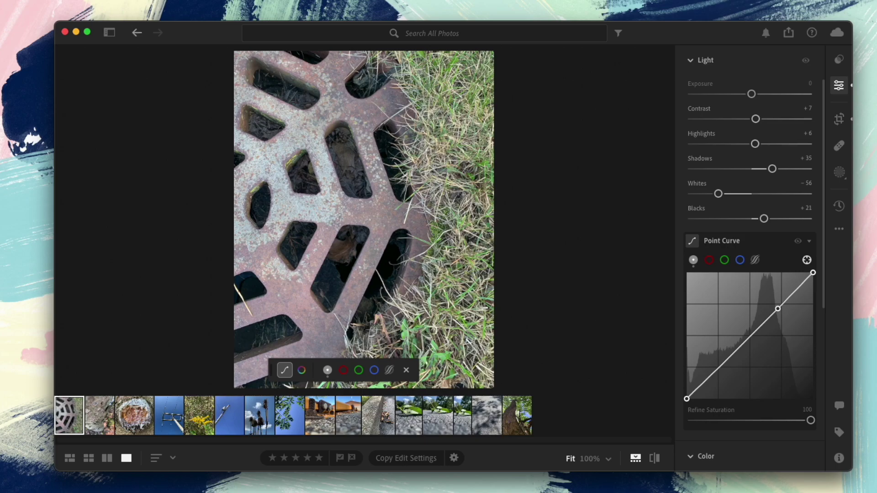
Undo the curve point, view the red, green and blue channel curves, then collapse Point Curve
{"action": "left_click", "coordinate": [103, 0]}
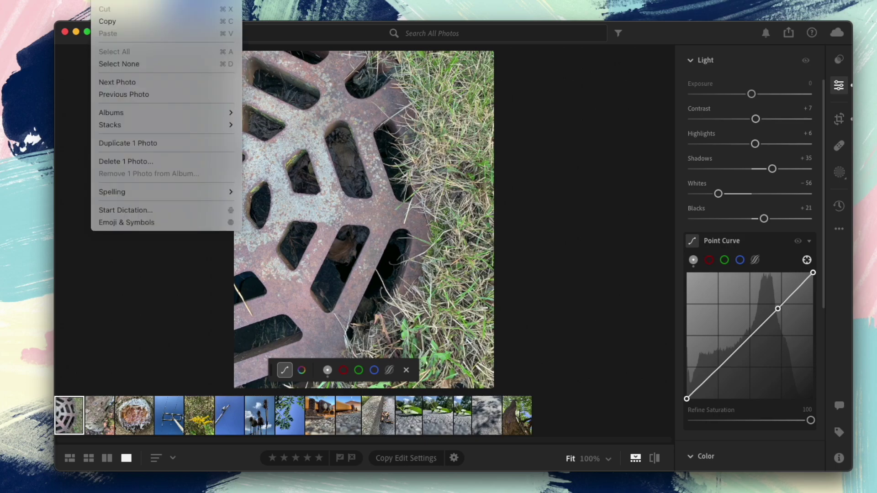
{"action": "key", "text": "super+z"}
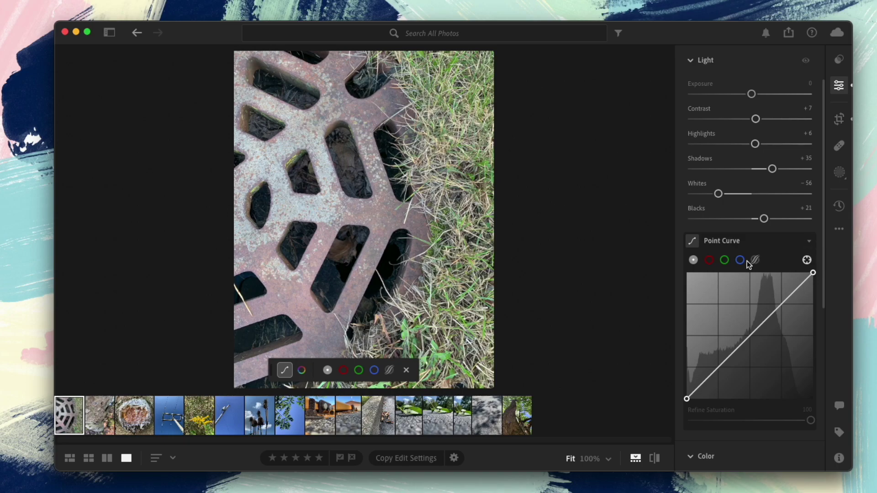
{"action": "left_click", "coordinate": [709, 261]}
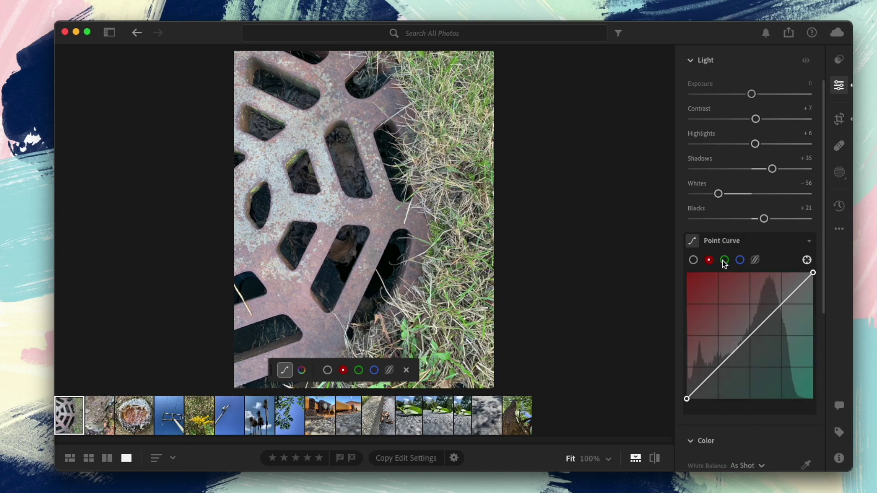
{"action": "left_click", "coordinate": [727, 261]}
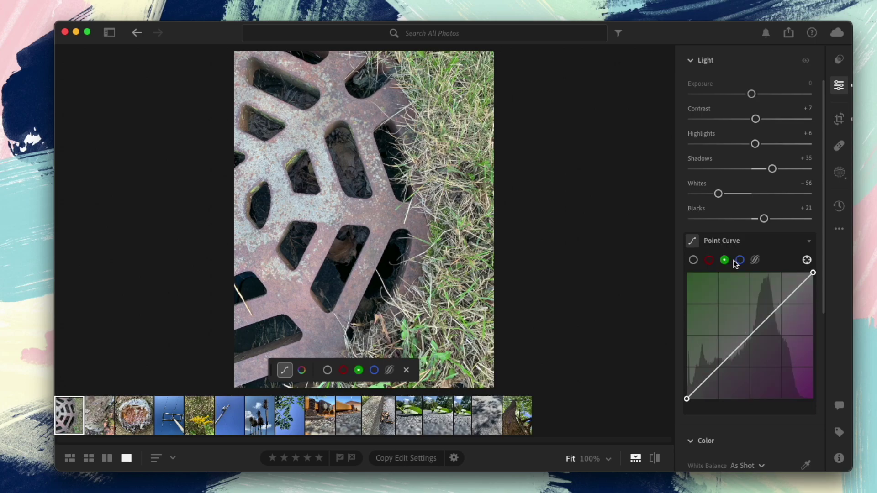
{"action": "left_click", "coordinate": [741, 260]}
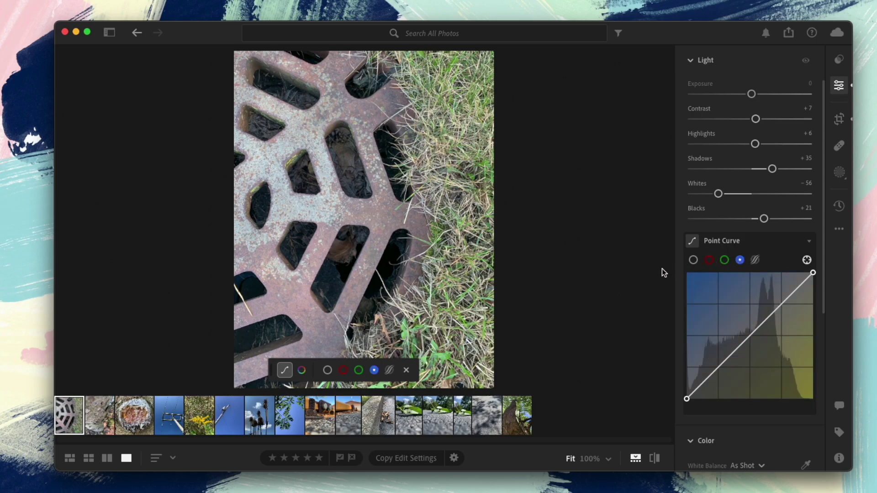
{"action": "left_click", "coordinate": [810, 242]}
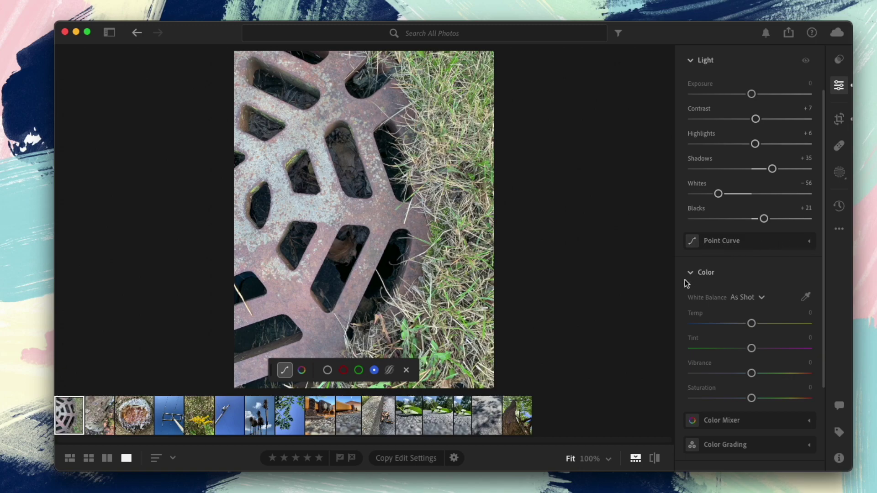
Open Color Mixer, dismiss the Edit menu, and close then reopen the Edit panel
{"action": "left_click", "coordinate": [808, 420]}
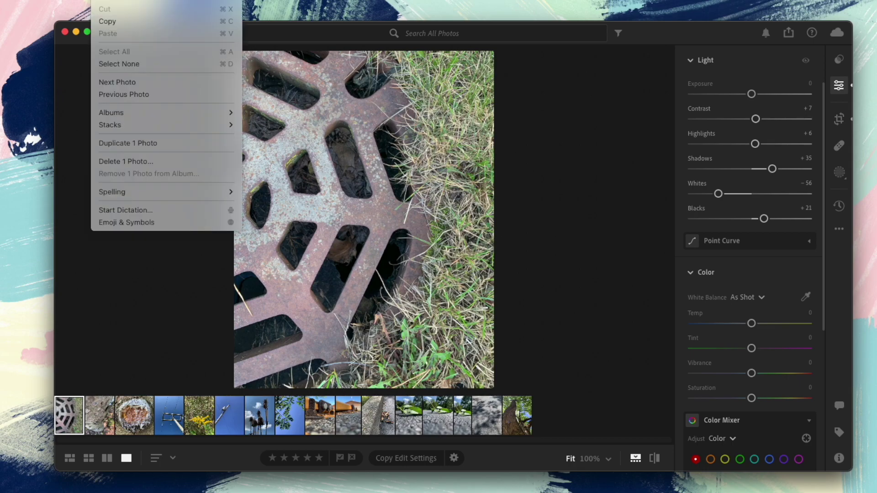
{"action": "key", "text": "Escape"}
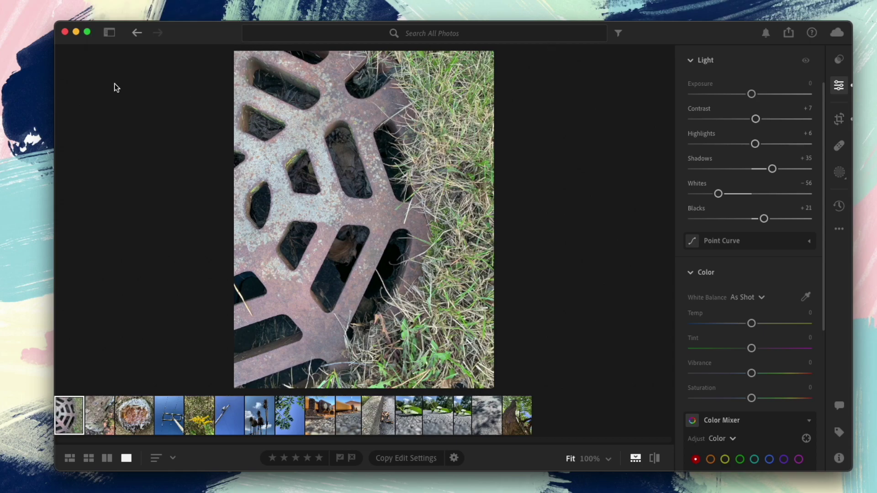
{"action": "left_click", "coordinate": [138, 34]}
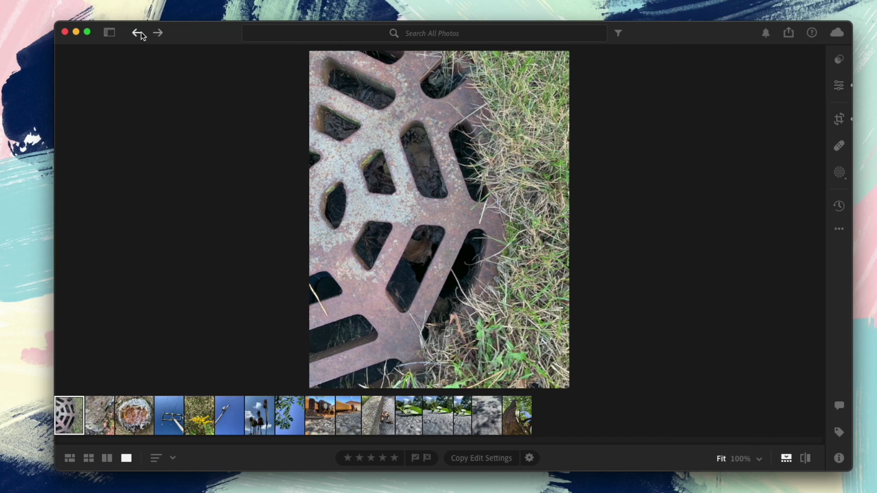
{"action": "left_click", "coordinate": [158, 33]}
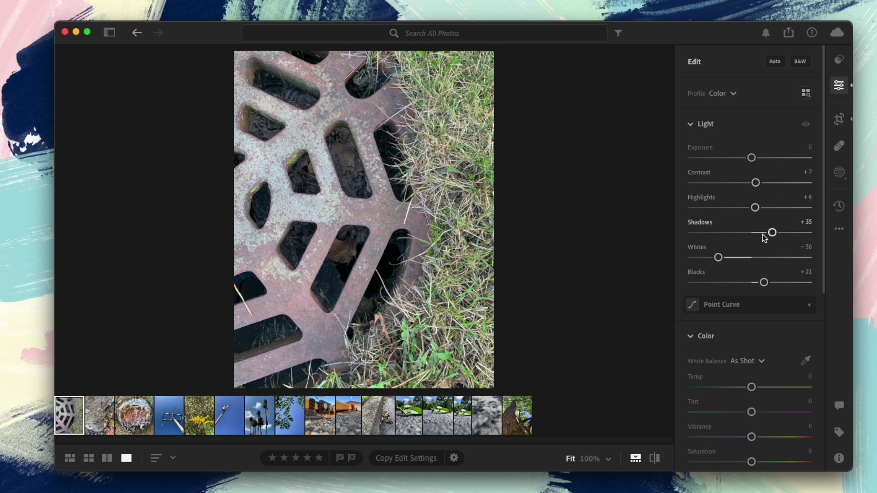
Collapse the Light group, leaving only the Color group expanded with White Balance As Shot
{"action": "scroll", "coordinate": [761, 235], "scroll_direction": "down", "scroll_amount": 3}
{"action": "scroll", "coordinate": [758, 238], "scroll_direction": "down", "scroll_amount": 2}
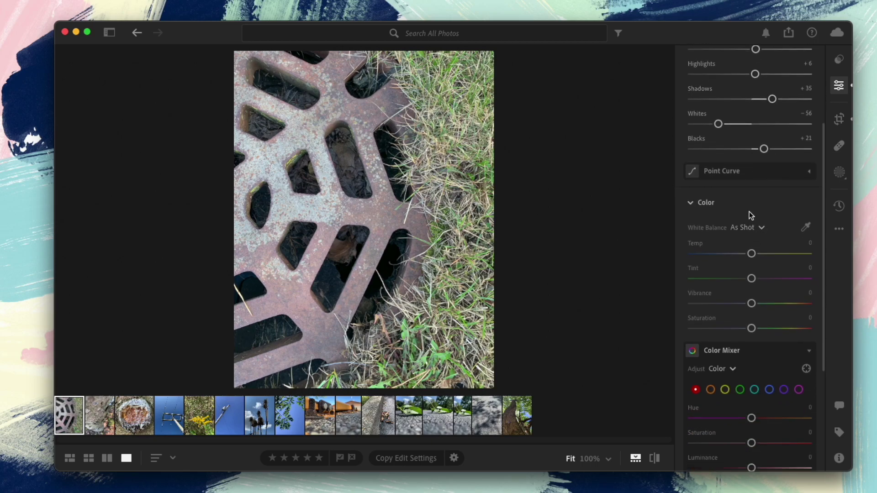
{"action": "scroll", "coordinate": [747, 211], "scroll_direction": "down", "scroll_amount": 3}
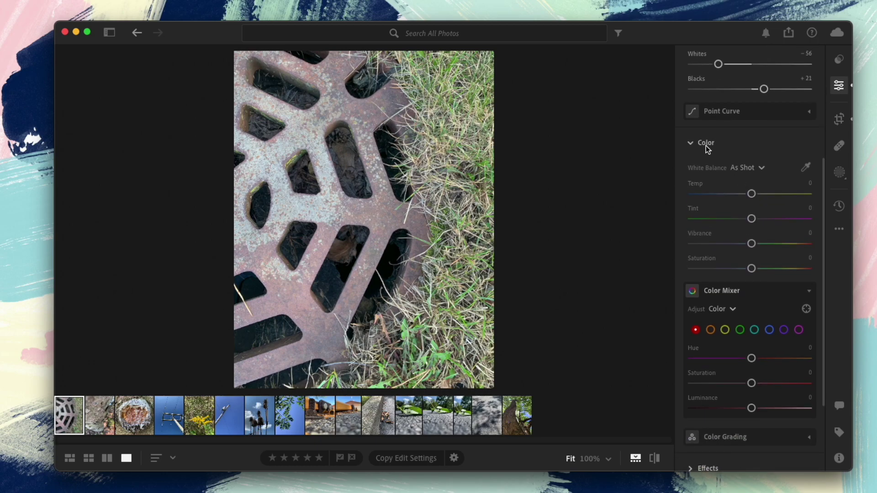
{"action": "left_click", "coordinate": [688, 144]}
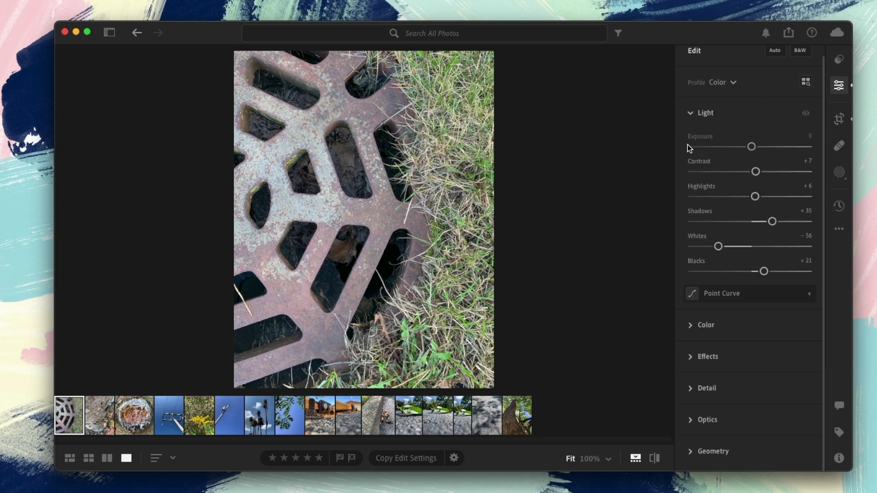
{"action": "left_click", "coordinate": [693, 116]}
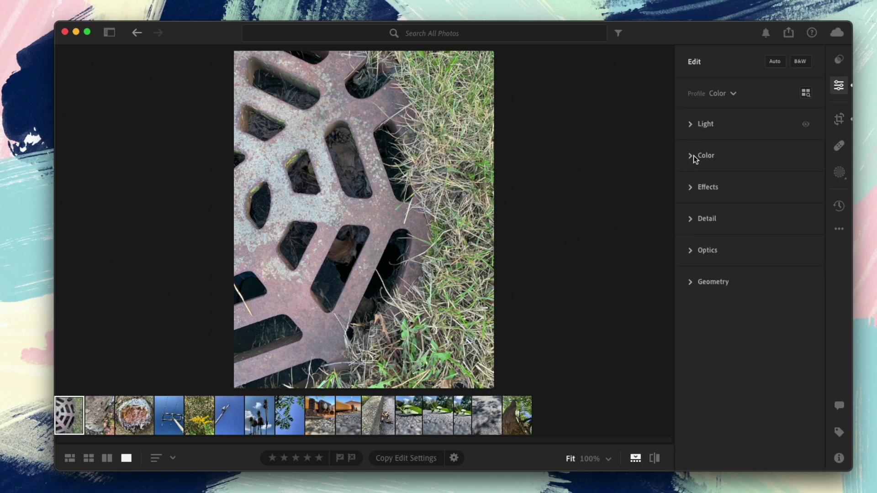
{"action": "left_click", "coordinate": [693, 155]}
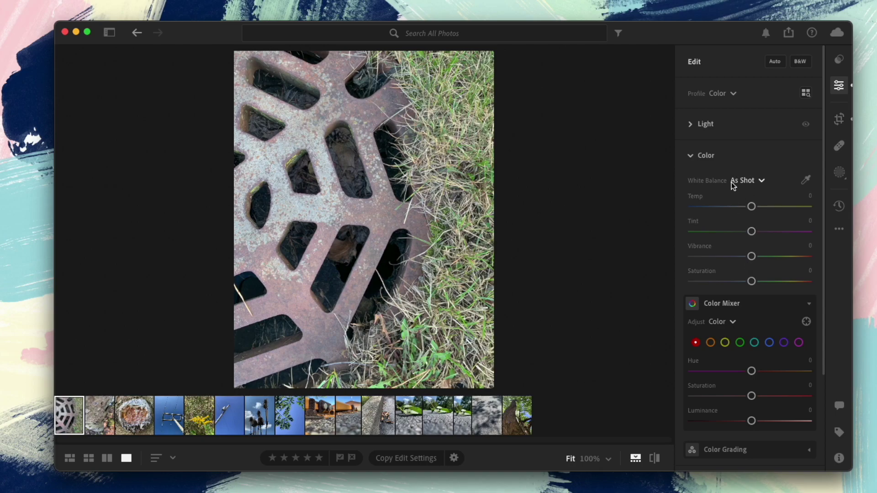
Preview Auto white balance on the photo, then set White Balance back to As Shot
{"action": "left_click", "coordinate": [763, 180]}
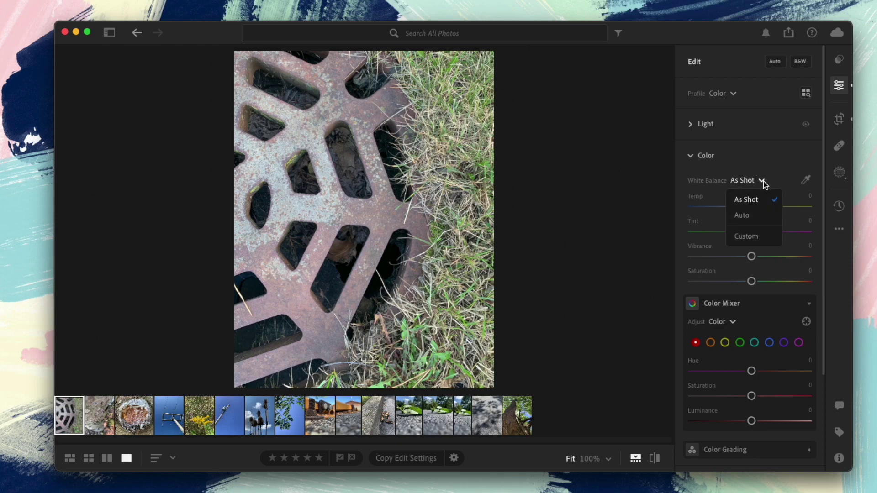
{"action": "left_click", "coordinate": [760, 216]}
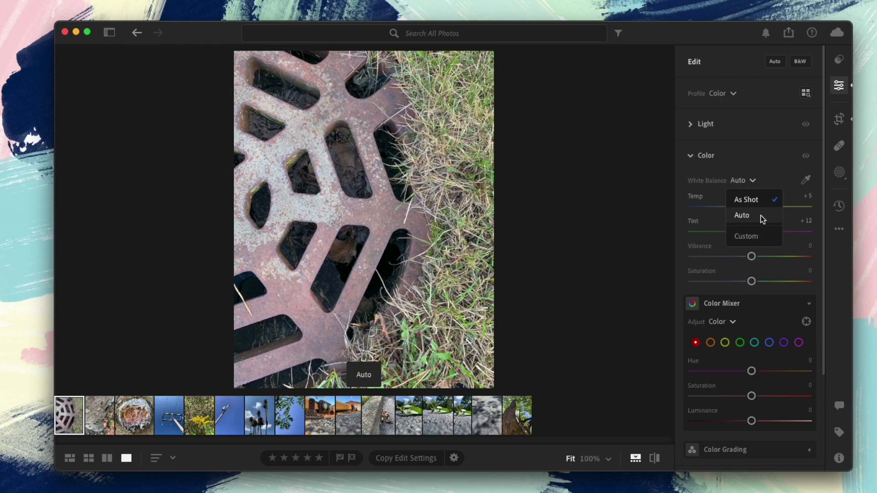
{"action": "left_click", "coordinate": [751, 182]}
{"action": "left_click", "coordinate": [747, 200]}
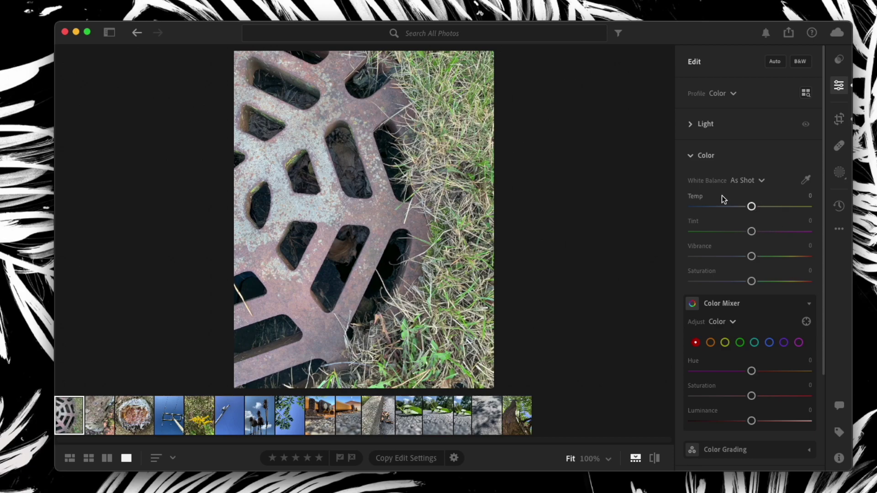
Warm the photo by raising Temp to +52, then bring Temp back to 0
{"action": "mouse_move", "coordinate": [694, 198]}
{"action": "mouse_move", "coordinate": [751, 206]}
{"action": "left_mouse_down"}
{"action": "mouse_move", "coordinate": [809, 213]}
{"action": "mouse_move", "coordinate": [738, 206]}
{"action": "mouse_move", "coordinate": [683, 221]}
{"action": "mouse_move", "coordinate": [681, 212]}
{"action": "mouse_move", "coordinate": [762, 221]}
{"action": "mouse_move", "coordinate": [744, 214]}
{"action": "mouse_move", "coordinate": [753, 215]}
{"action": "left_mouse_up"}
{"action": "mouse_move", "coordinate": [696, 224]}
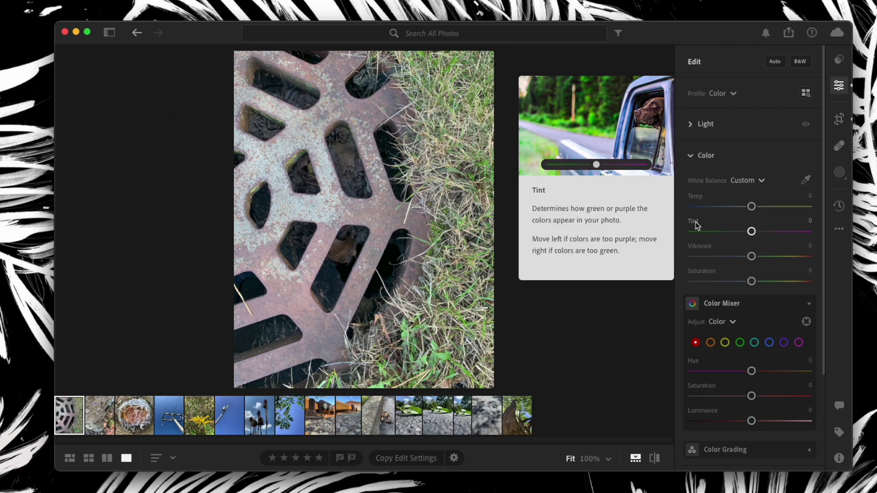
{"action": "left_click_drag", "start_coordinate": [751, 231], "coordinate": [697, 232]}
{"action": "left_click_drag", "start_coordinate": [751, 206], "coordinate": [716, 215]}
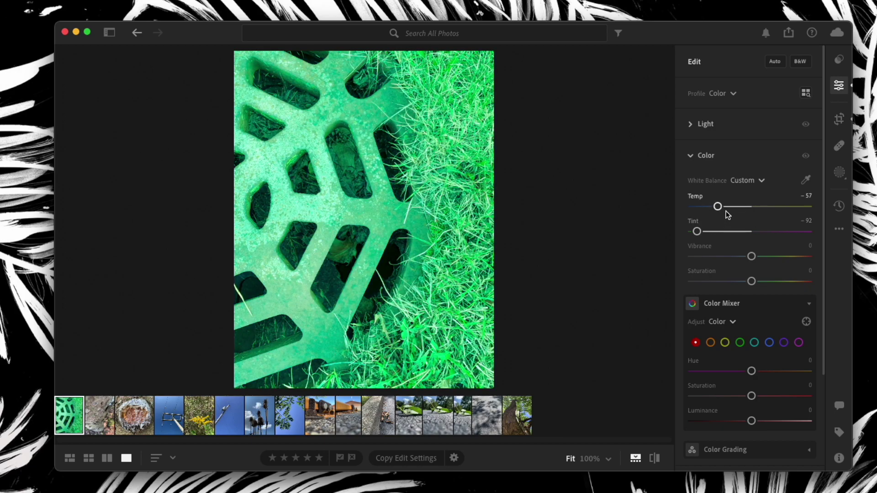
{"action": "left_click_drag", "start_coordinate": [718, 207], "coordinate": [796, 204]}
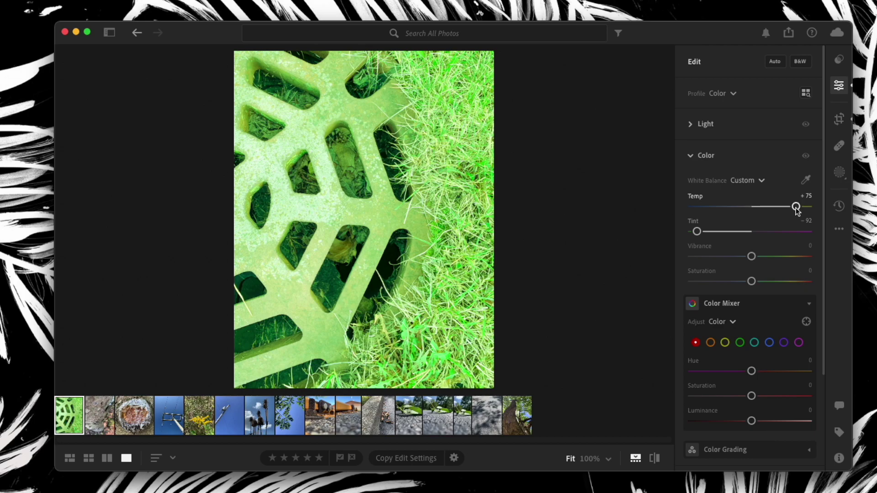
{"action": "left_click_drag", "start_coordinate": [797, 208], "coordinate": [751, 208]}
{"action": "left_click", "coordinate": [754, 208]}
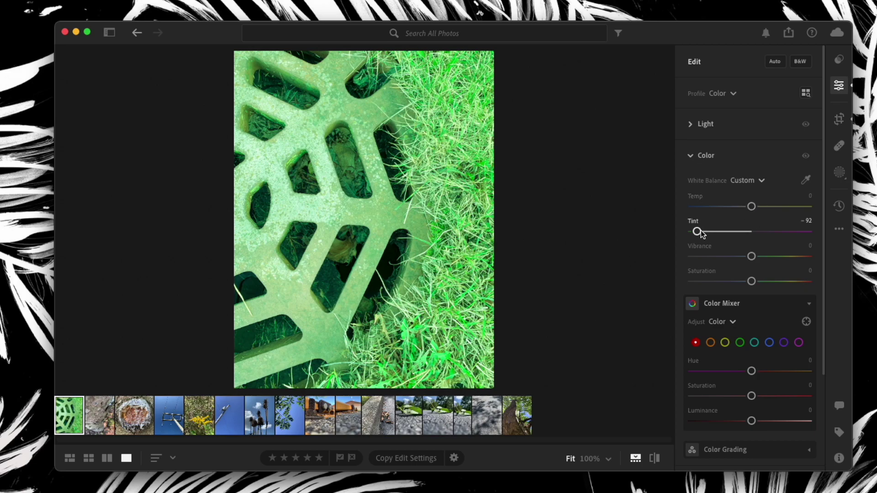
{"action": "left_click_drag", "start_coordinate": [698, 234], "coordinate": [754, 234]}
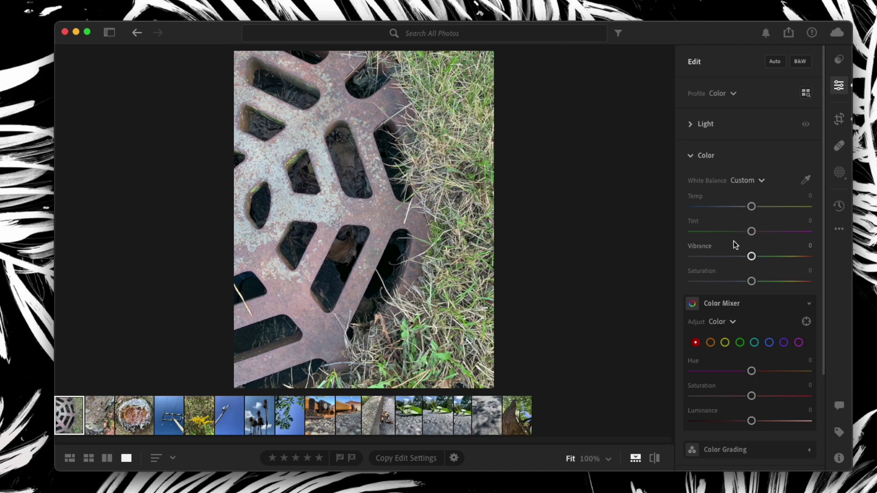
{"action": "mouse_move", "coordinate": [698, 246]}
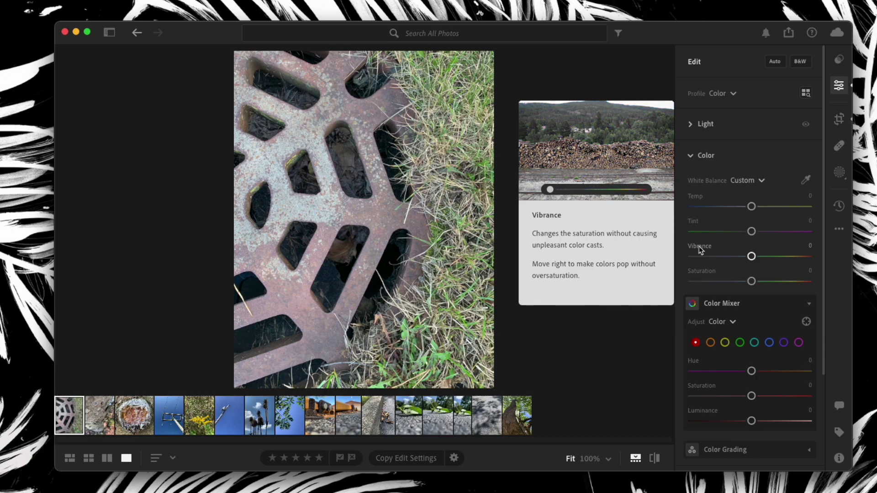
{"action": "left_click_drag", "start_coordinate": [752, 256], "coordinate": [684, 266]}
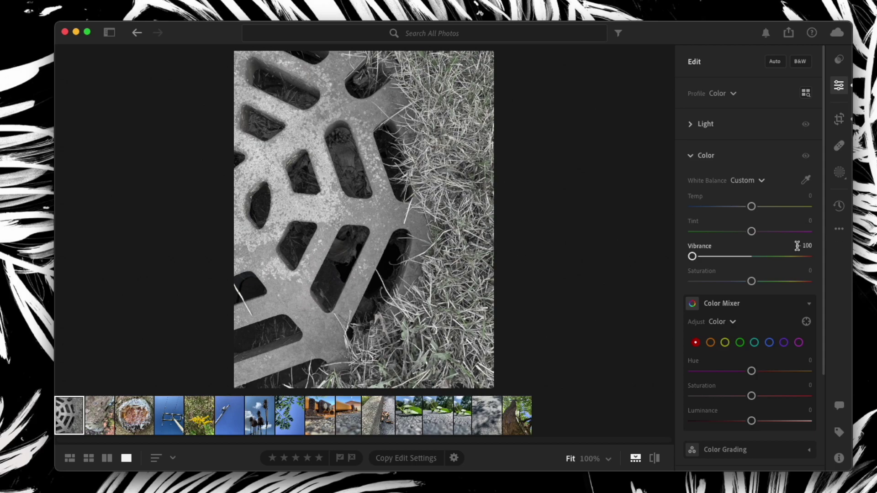
{"action": "left_click_drag", "start_coordinate": [693, 257], "coordinate": [842, 256]}
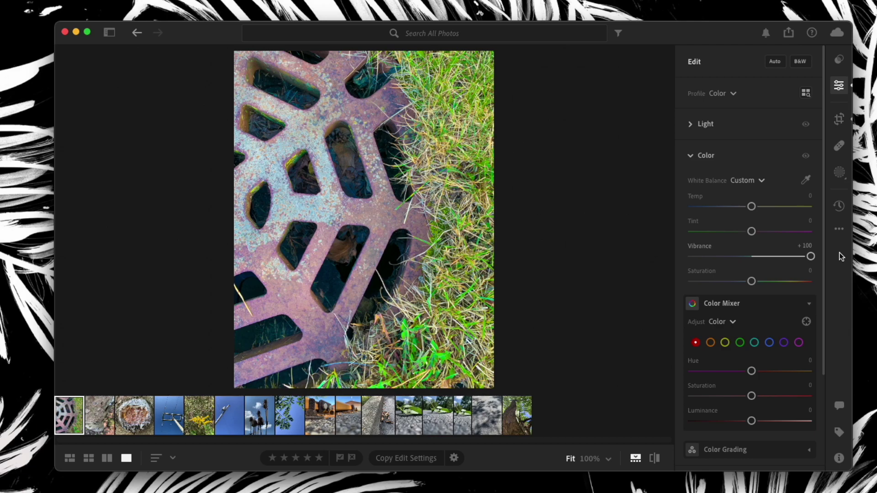
{"action": "left_click_drag", "start_coordinate": [810, 259], "coordinate": [737, 262]}
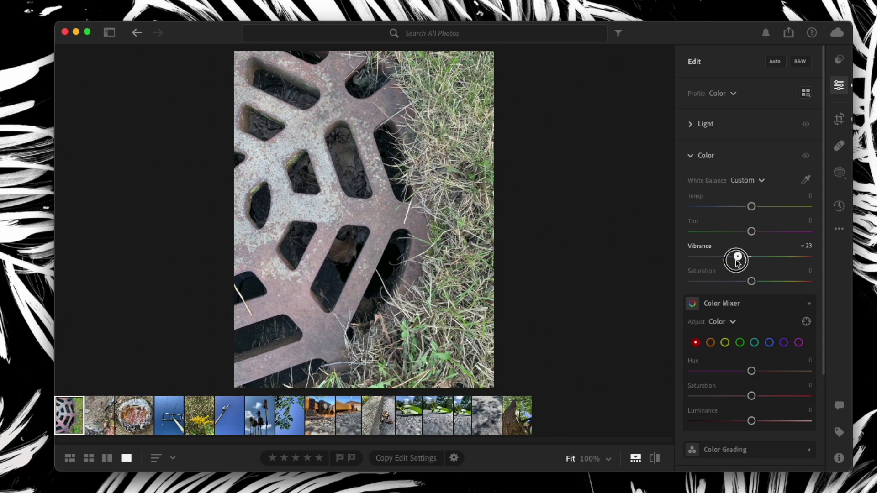
{"action": "left_click_drag", "start_coordinate": [737, 263], "coordinate": [752, 262]}
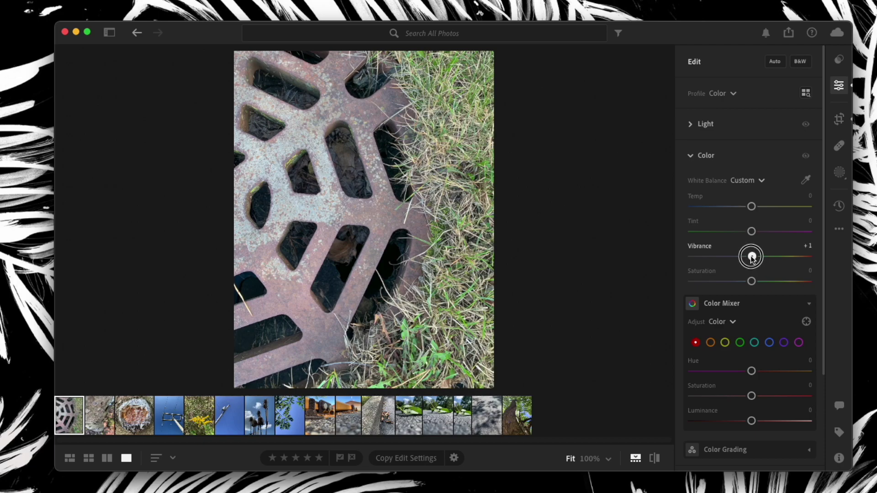
{"action": "double_click", "coordinate": [751, 257]}
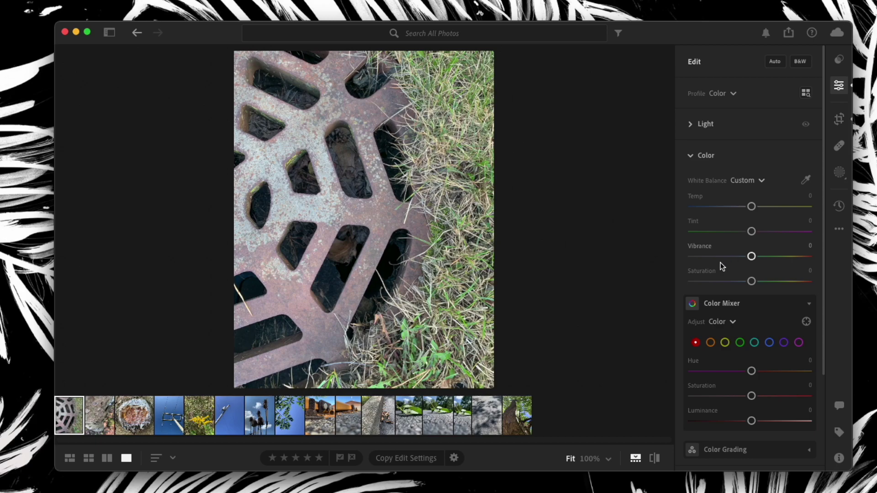
{"action": "mouse_move", "coordinate": [705, 273]}
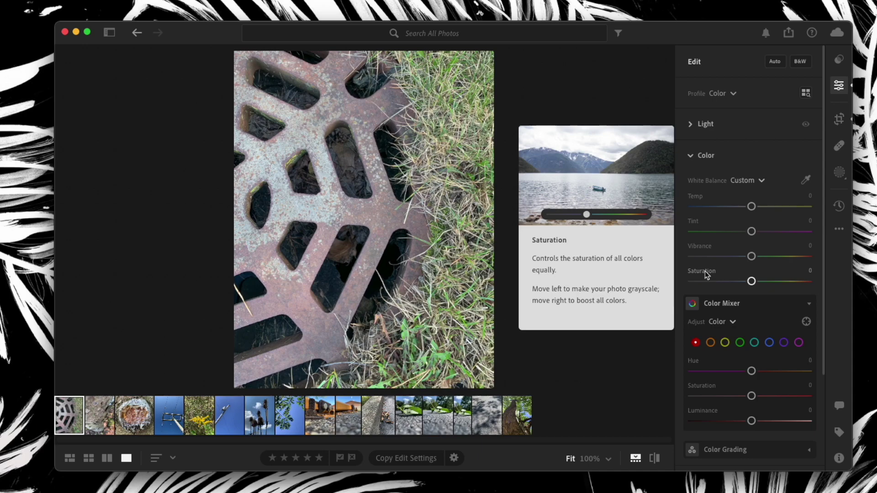
Drag Saturation down to -100 to remove all colour from the drain-grate photo
{"action": "left_click", "coordinate": [751, 281]}
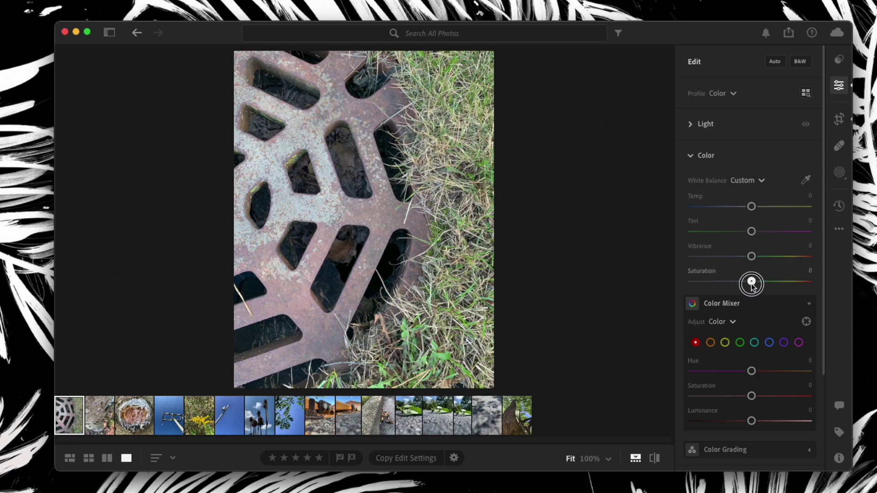
{"action": "left_click_drag", "start_coordinate": [752, 284], "coordinate": [658, 293]}
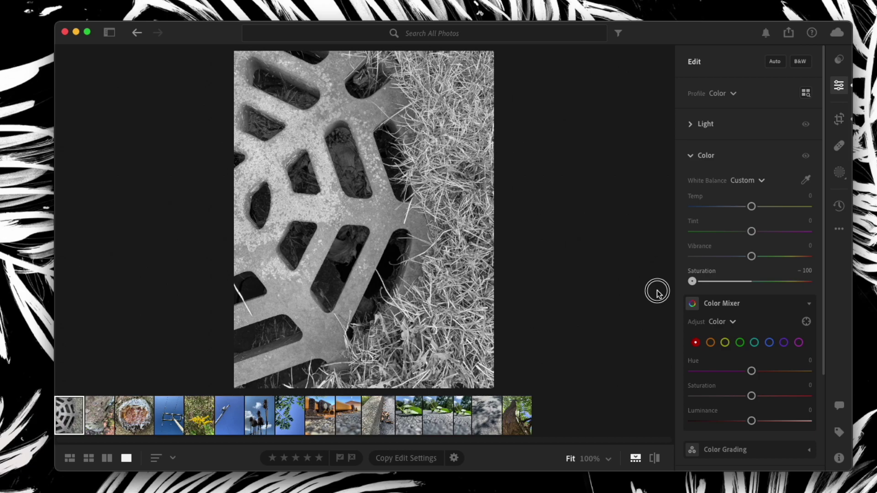
{"action": "left_click_drag", "start_coordinate": [658, 293], "coordinate": [657, 294]}
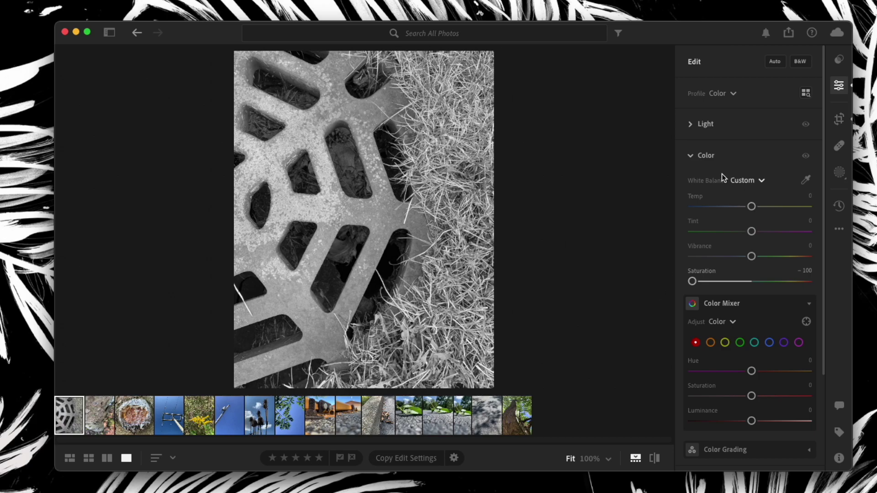
In Light, set Contrast -43, Highlights +18, Shadows +53, Whites -20 and Blacks -30
{"action": "left_click", "coordinate": [688, 156]}
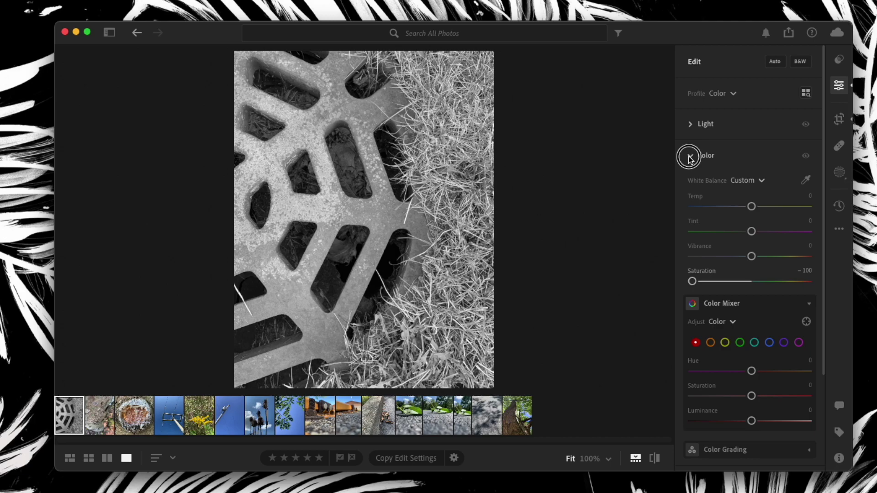
{"action": "left_click", "coordinate": [691, 128]}
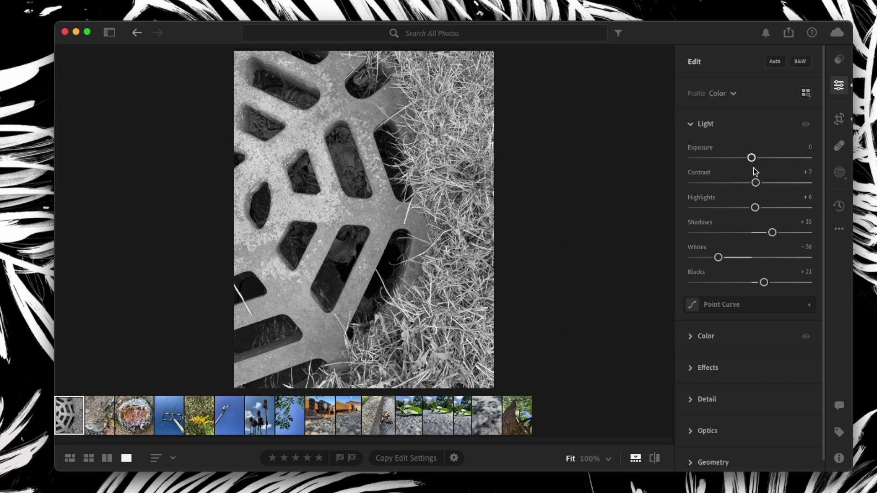
{"action": "left_click_drag", "start_coordinate": [756, 183], "coordinate": [783, 233]}
{"action": "left_click_drag", "start_coordinate": [719, 259], "coordinate": [734, 295]}
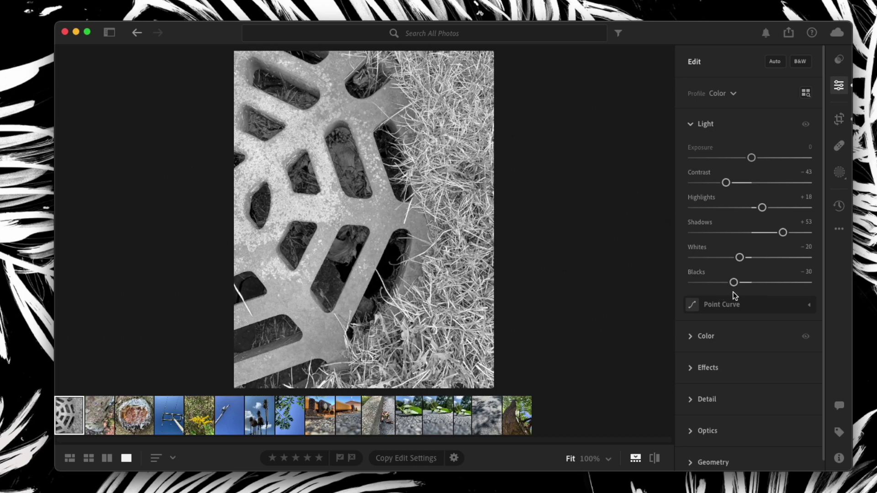
{"action": "left_click", "coordinate": [689, 338]}
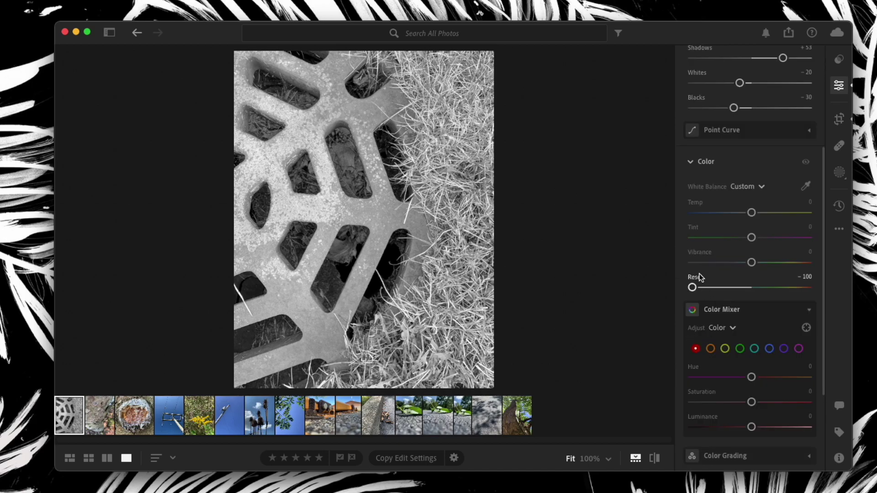
Bring back a little colour by setting Saturation to -6
{"action": "scroll", "coordinate": [713, 162], "scroll_direction": "up", "scroll_amount": 5}
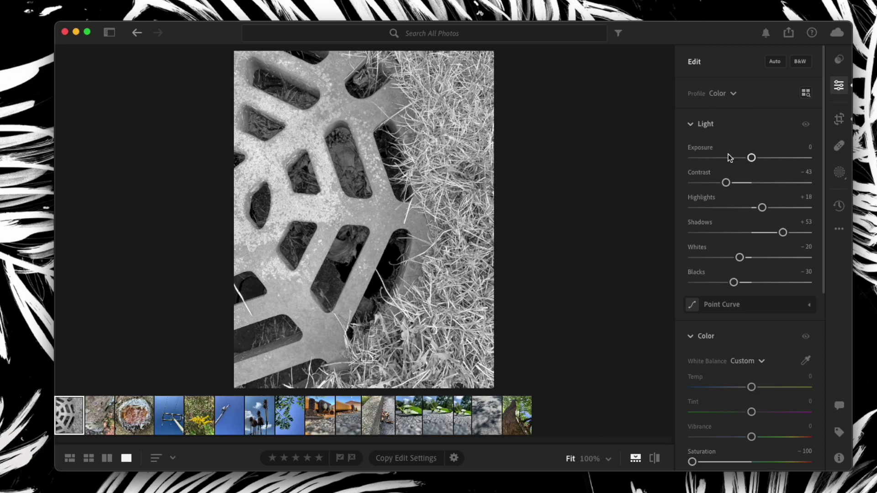
{"action": "left_click", "coordinate": [724, 124]}
{"action": "left_click", "coordinate": [724, 124]}
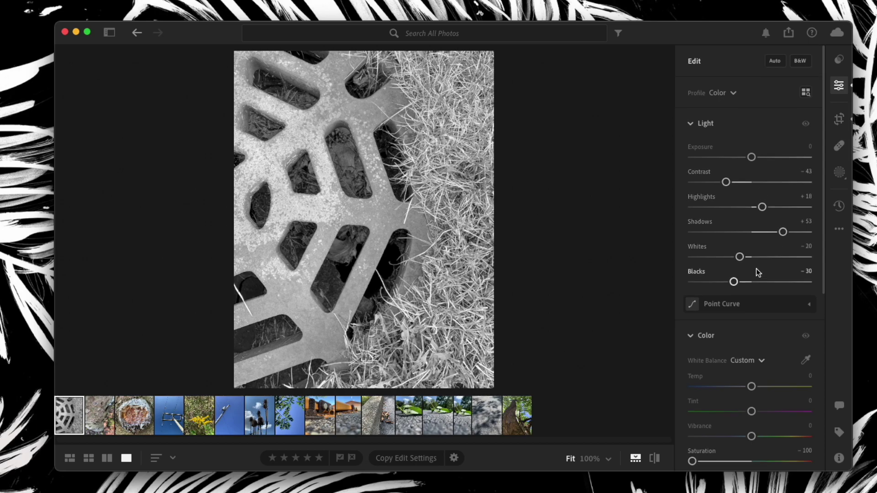
{"action": "scroll", "coordinate": [755, 269], "scroll_direction": "down", "scroll_amount": 5}
{"action": "left_click_drag", "start_coordinate": [692, 329], "coordinate": [748, 328]}
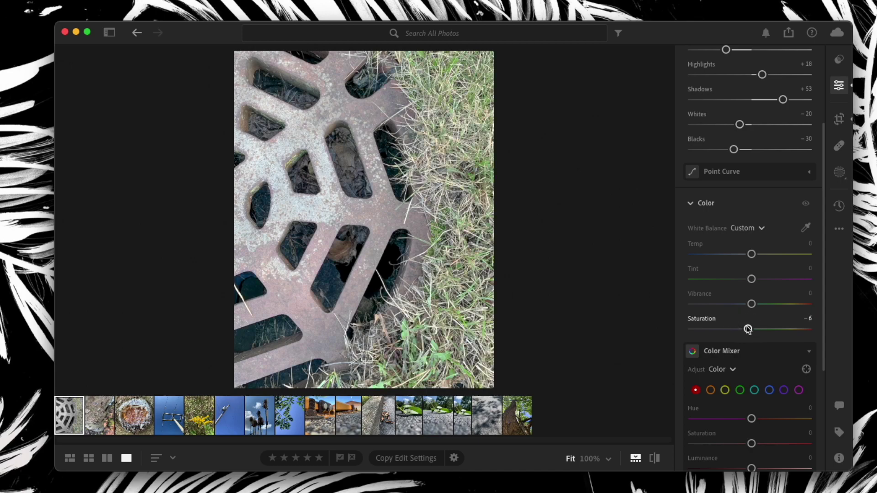
Collapse the Color Mixer, then peek at the next photo and return to the drain photo
{"action": "scroll", "coordinate": [742, 292], "scroll_direction": "down", "scroll_amount": 3}
{"action": "scroll", "coordinate": [745, 295], "scroll_direction": "down", "scroll_amount": 2}
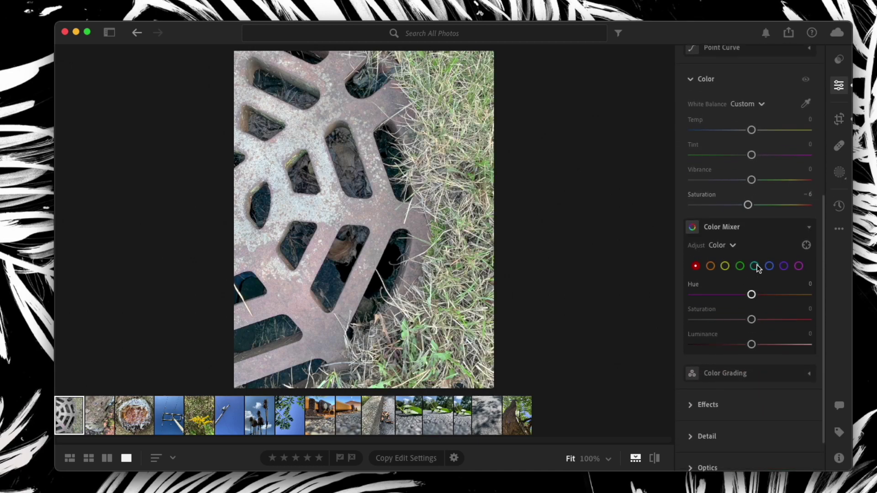
{"action": "left_click", "coordinate": [811, 227]}
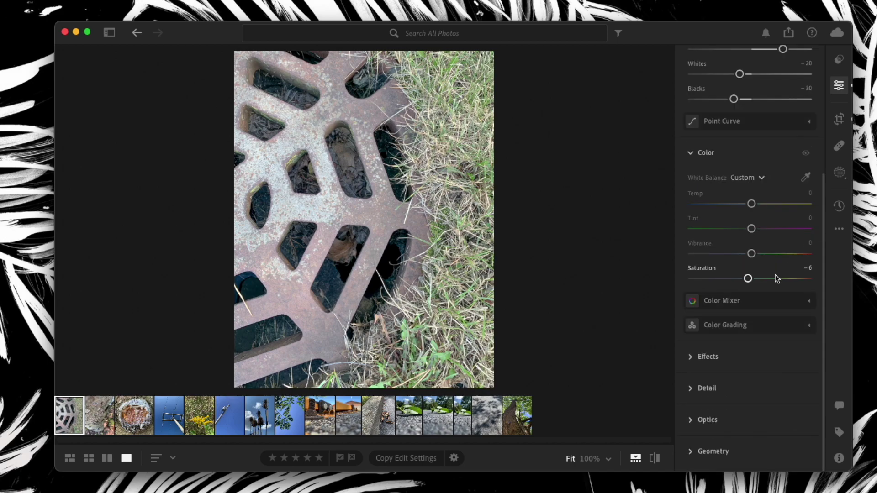
{"action": "scroll", "coordinate": [777, 278], "scroll_direction": "up", "scroll_amount": 1}
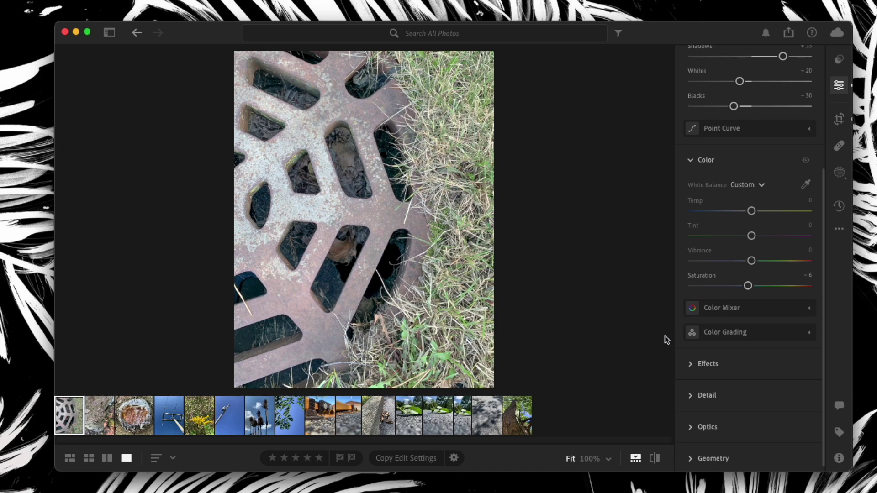
{"action": "key", "text": "Right"}
{"action": "key", "text": "Left"}
Expand the Effects section to show its Texture and Dehaze sliders
{"action": "scroll", "coordinate": [756, 371], "scroll_direction": "down", "scroll_amount": 1}
{"action": "left_click", "coordinate": [747, 363]}
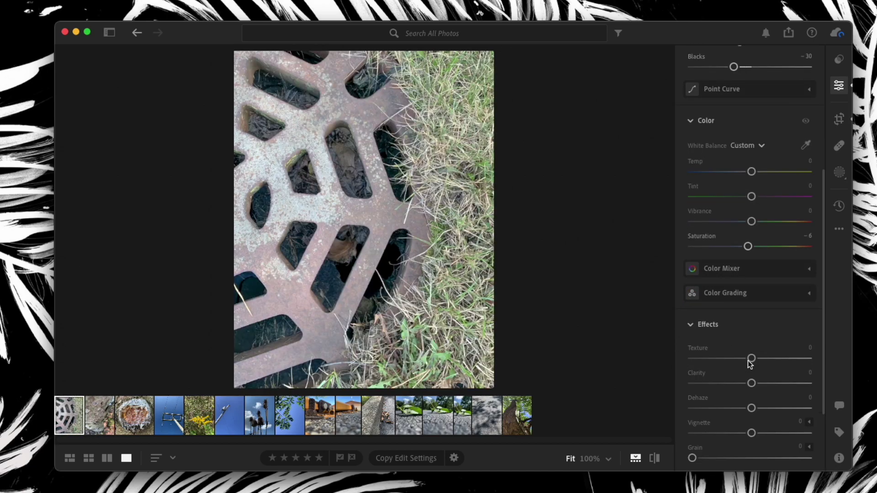
{"action": "left_click", "coordinate": [745, 325]}
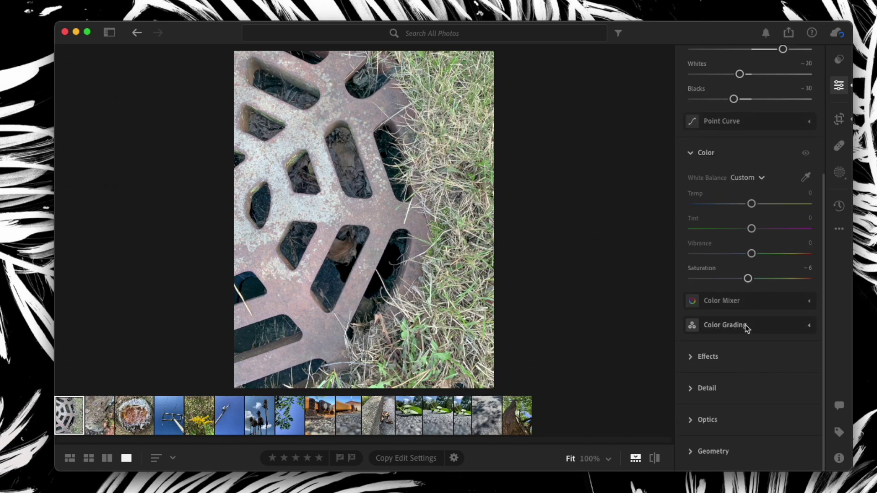
{"action": "left_click", "coordinate": [745, 357]}
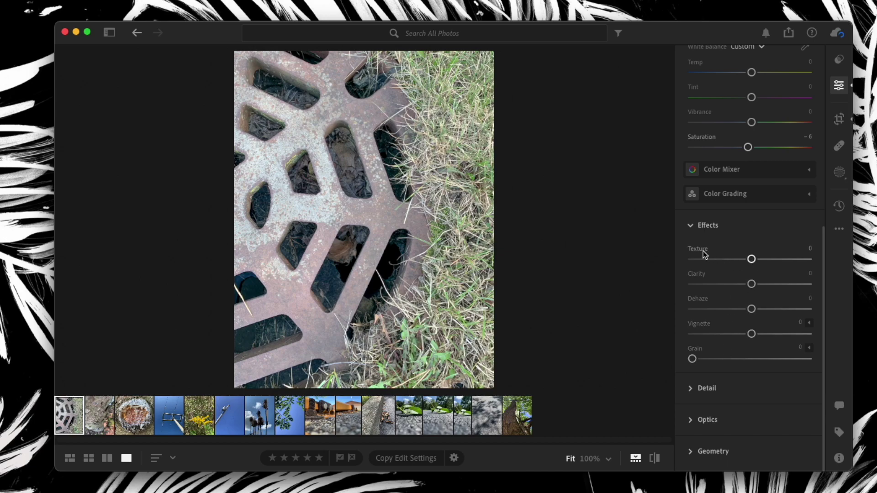
{"action": "mouse_move", "coordinate": [702, 254]}
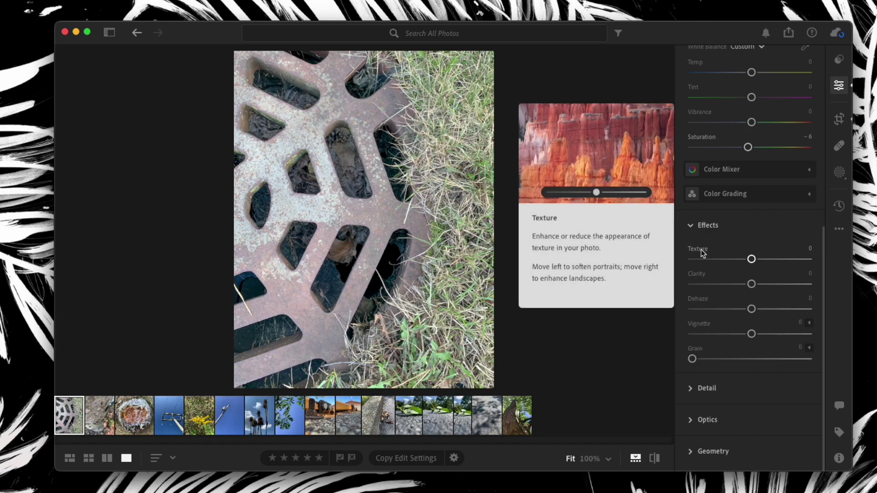
{"action": "mouse_move", "coordinate": [702, 314]}
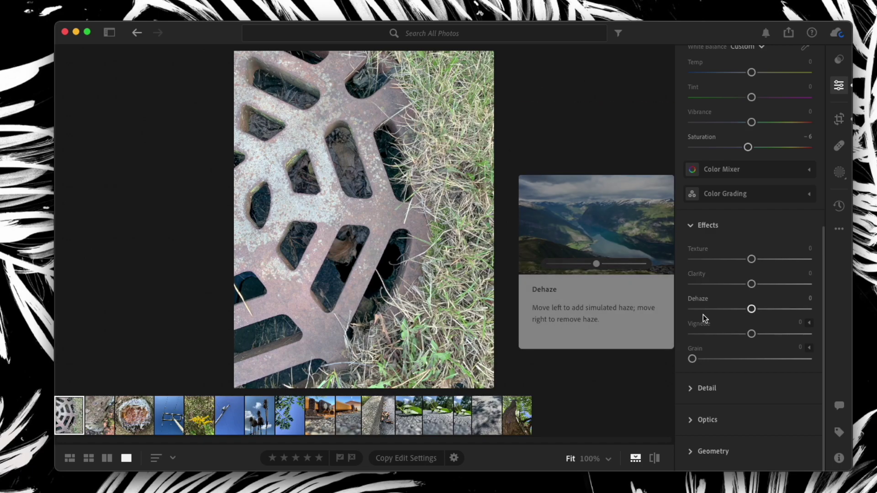
Review the Detail section's Sharpening and Noise Reduction settings, then collapse it
{"action": "left_click", "coordinate": [741, 390]}
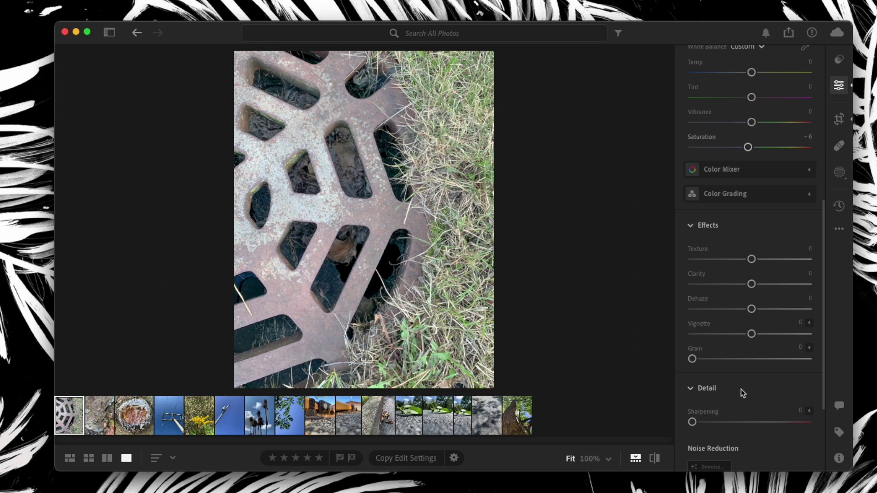
{"action": "scroll", "coordinate": [742, 394], "scroll_direction": "down", "scroll_amount": 5}
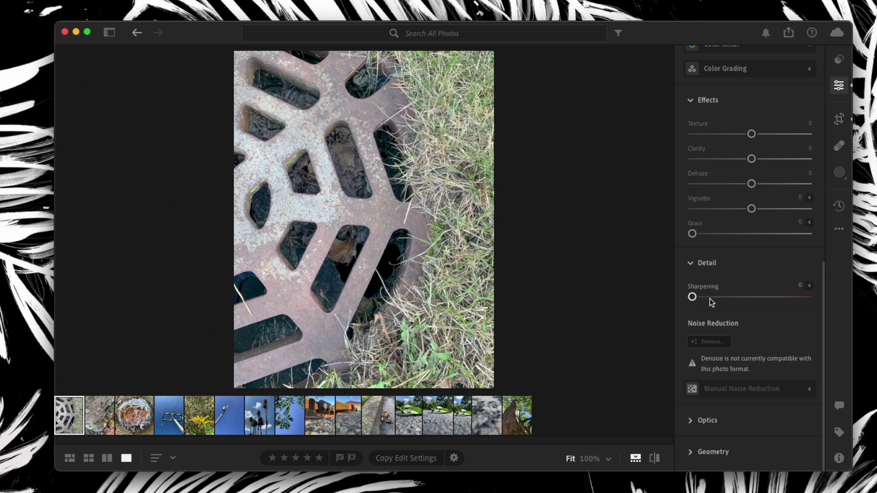
{"action": "left_click", "coordinate": [692, 265]}
Expand Optics and Geometry and set the lens Distortion correction to +1
{"action": "left_click", "coordinate": [729, 420]}
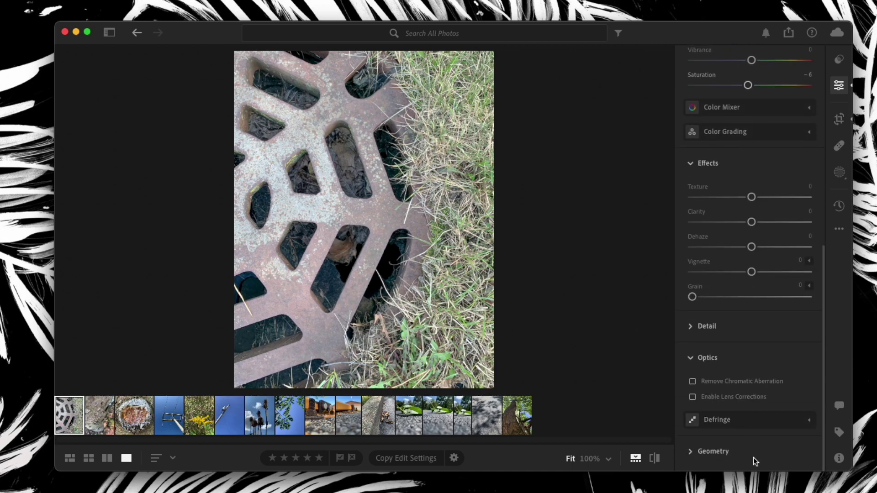
{"action": "left_click", "coordinate": [753, 454]}
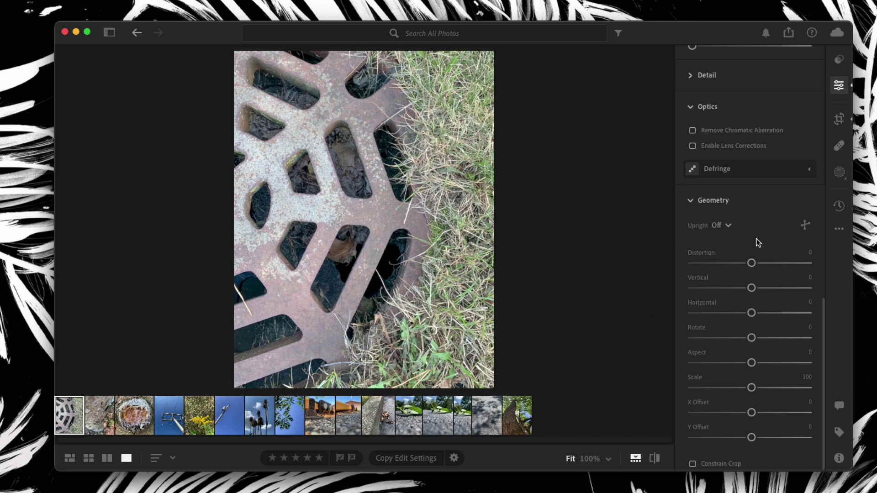
{"action": "mouse_move", "coordinate": [698, 266]}
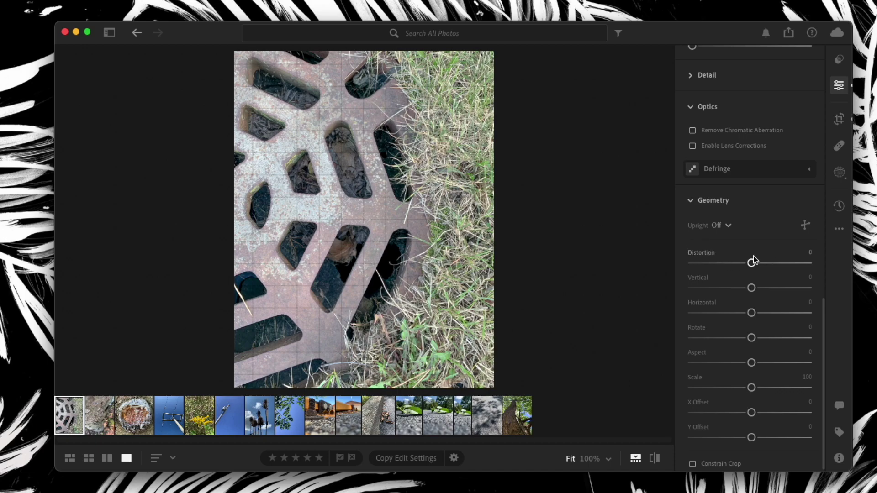
{"action": "left_click_drag", "start_coordinate": [751, 263], "coordinate": [752, 282]}
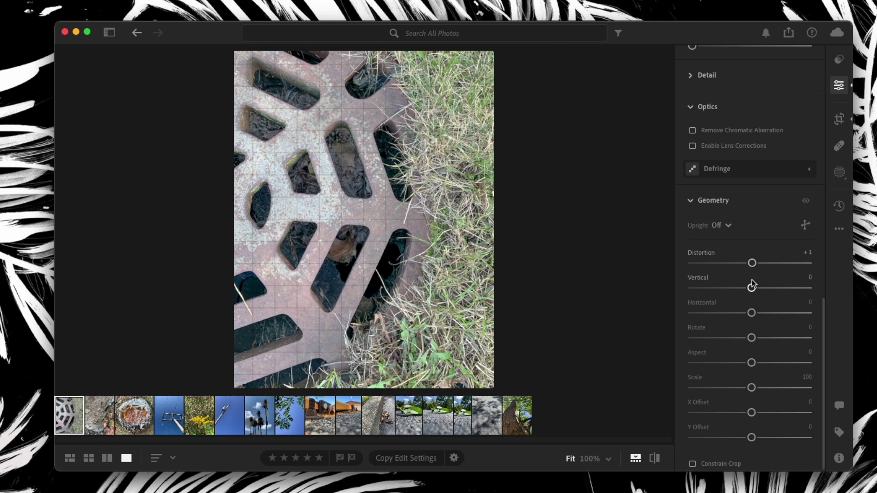
{"action": "scroll", "coordinate": [799, 243], "scroll_direction": "up", "scroll_amount": 10}
{"action": "scroll", "coordinate": [798, 242], "scroll_direction": "up", "scroll_amount": 5}
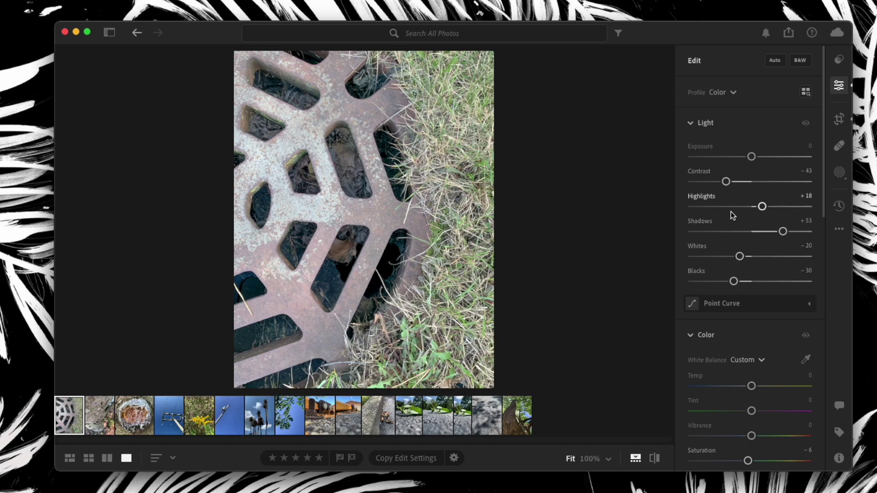
Convert the drain photo to the black-and-white Monochrome profile
{"action": "left_click", "coordinate": [806, 63]}
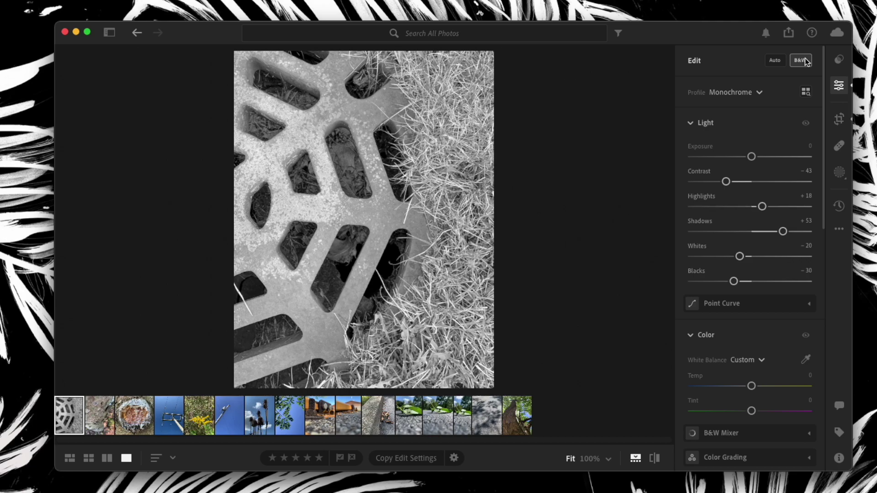
{"action": "scroll", "coordinate": [785, 147], "scroll_direction": "down", "scroll_amount": 5}
{"action": "scroll", "coordinate": [785, 149], "scroll_direction": "down", "scroll_amount": 1}
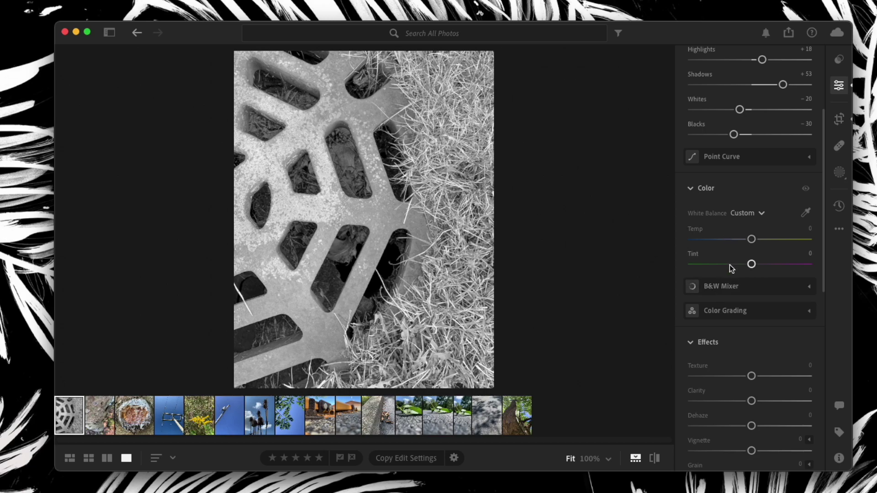
{"action": "scroll", "coordinate": [726, 302], "scroll_direction": "up", "scroll_amount": 2}
{"action": "scroll", "coordinate": [728, 302], "scroll_direction": "up", "scroll_amount": 5}
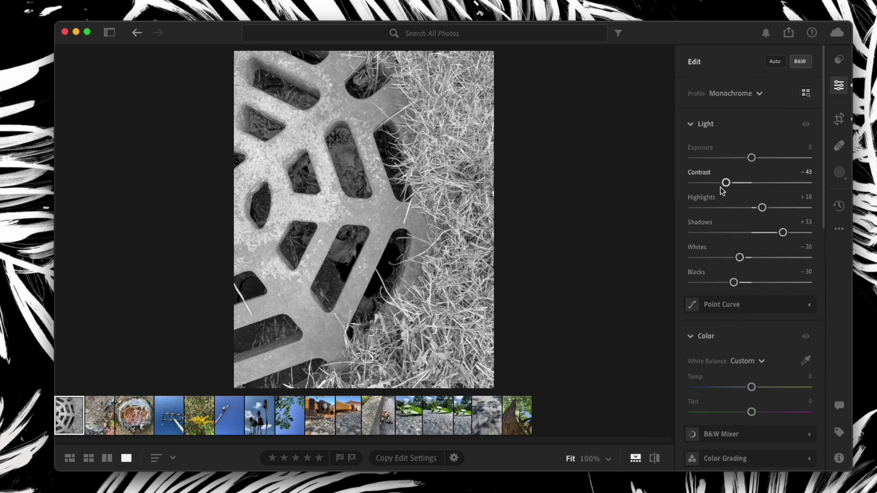
Set Contrast to -67, Highlights to +42, and reset Shadows before raising it to +30
{"action": "mouse_move", "coordinate": [727, 184]}
{"action": "left_mouse_down"}
{"action": "mouse_move", "coordinate": [777, 182]}
{"action": "mouse_move", "coordinate": [712, 184]}
{"action": "left_mouse_up"}
{"action": "mouse_move", "coordinate": [762, 208]}
{"action": "left_mouse_down"}
{"action": "mouse_move", "coordinate": [784, 210]}
{"action": "mouse_move", "coordinate": [761, 214]}
{"action": "mouse_move", "coordinate": [776, 209]}
{"action": "left_mouse_up"}
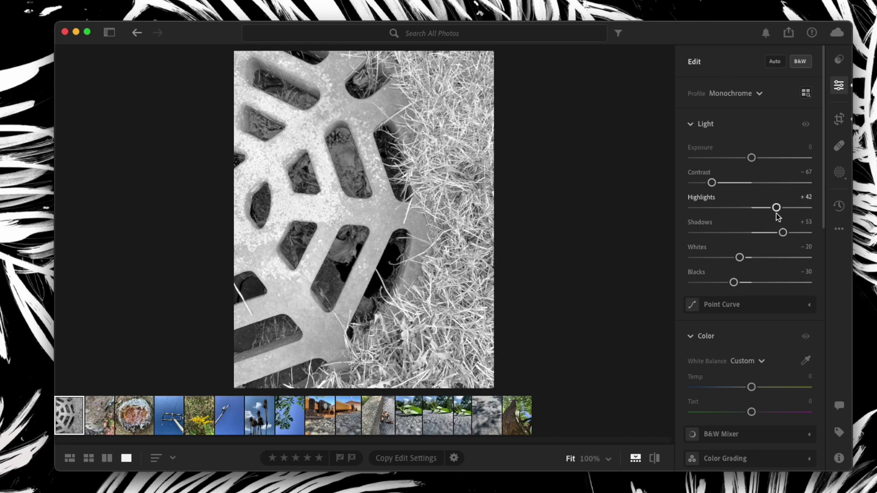
{"action": "double_click", "coordinate": [782, 232]}
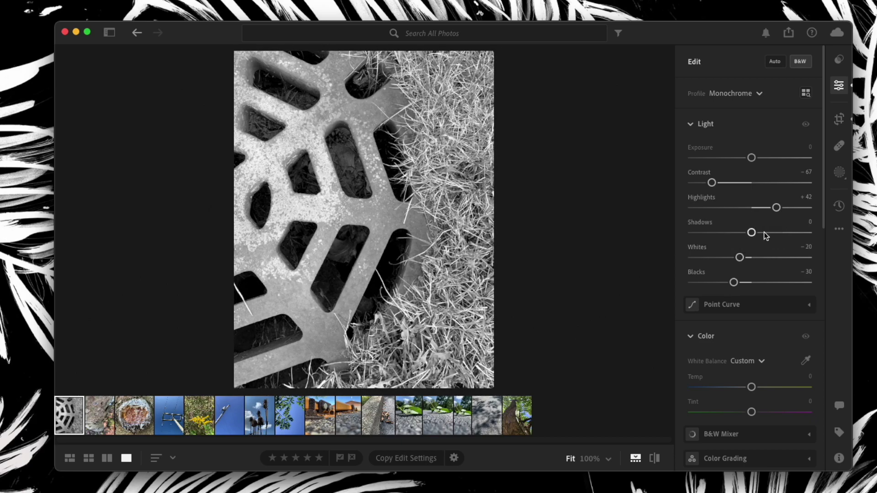
{"action": "left_click_drag", "start_coordinate": [752, 232], "coordinate": [769, 233]}
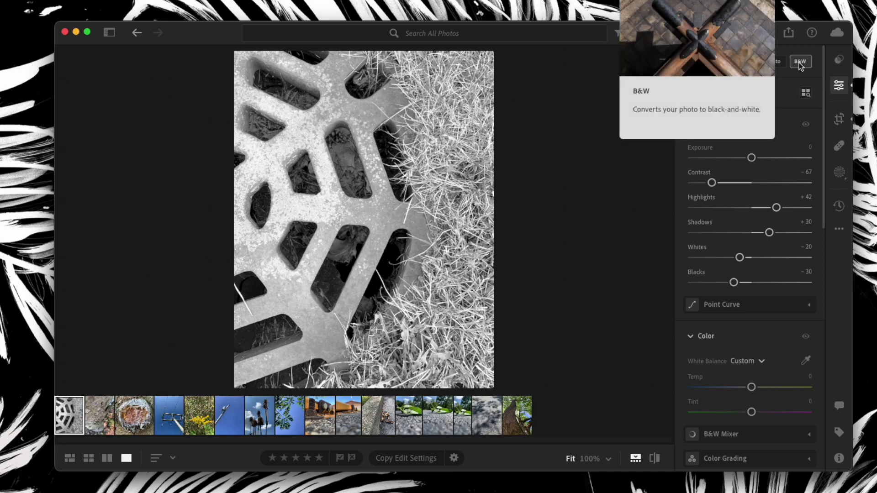
{"action": "left_click", "coordinate": [774, 63]}
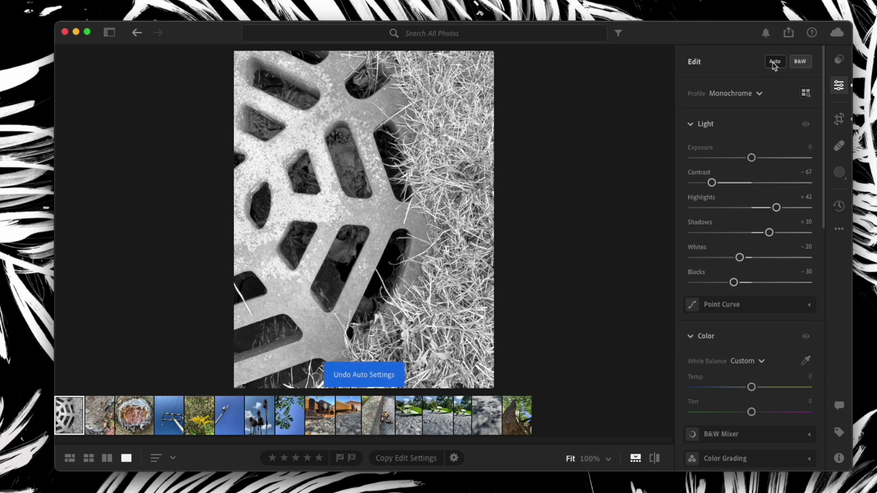
Switch the profile back to Color and open the teasel-against-blue-sky photo
{"action": "left_click", "coordinate": [755, 94]}
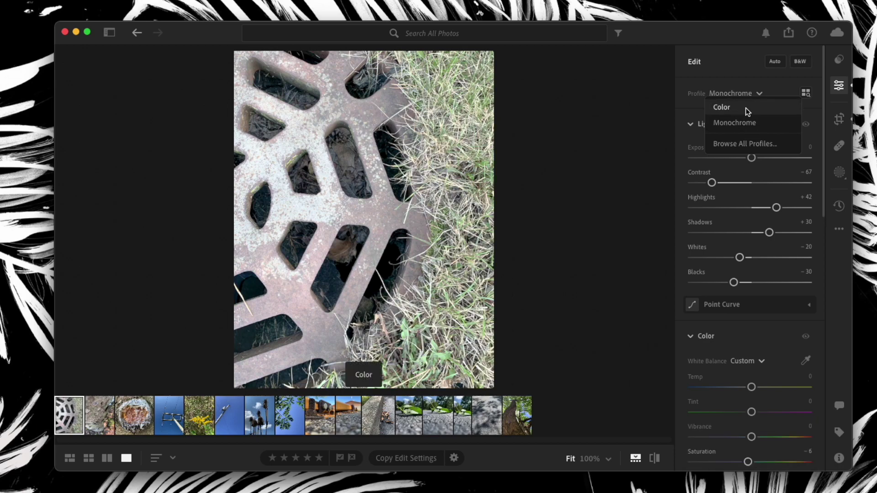
{"action": "left_click", "coordinate": [746, 108]}
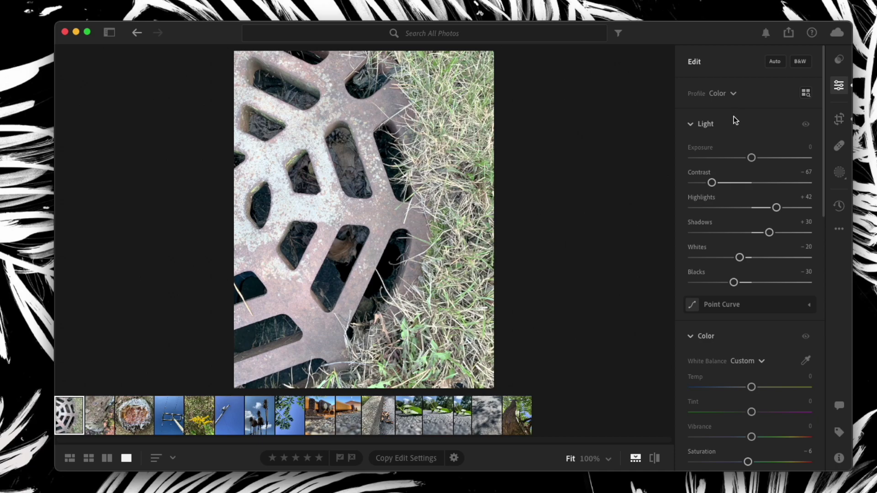
{"action": "left_click", "coordinate": [259, 418]}
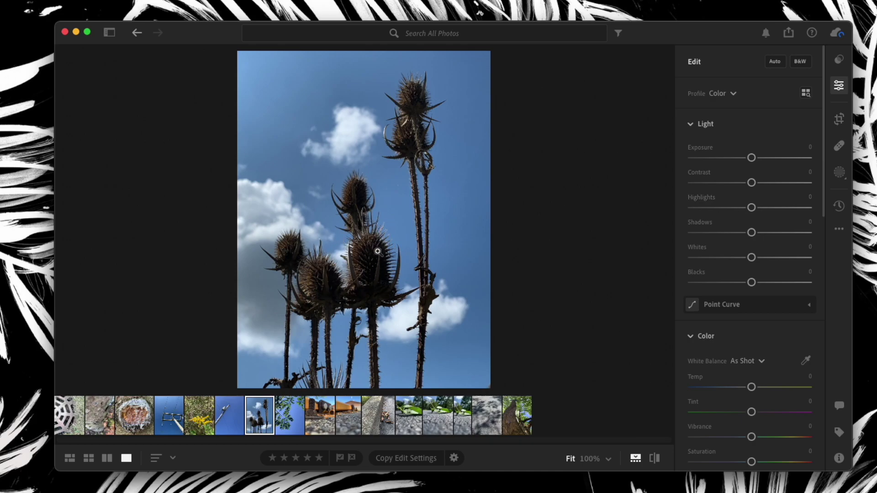
Brighten the teasel photo's Shadows to +67
{"action": "left_click", "coordinate": [753, 233]}
{"action": "left_click_drag", "start_coordinate": [753, 234], "coordinate": [793, 243]}
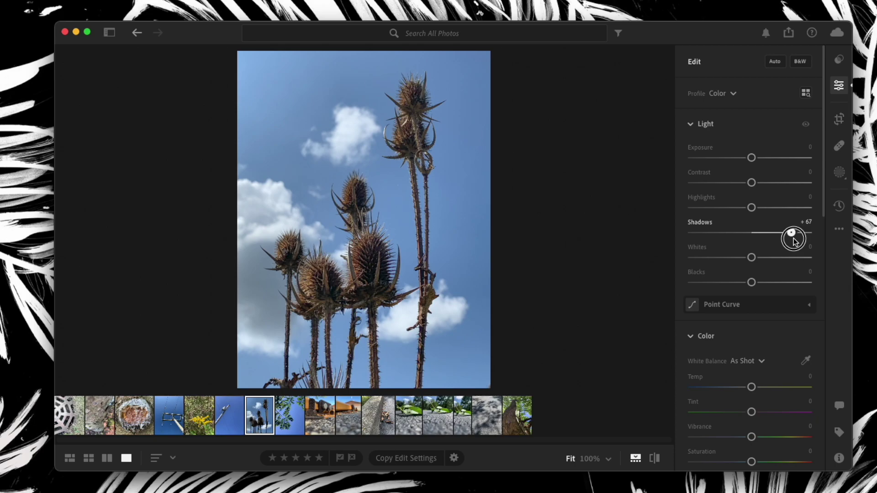
{"action": "left_click_drag", "start_coordinate": [793, 240], "coordinate": [793, 240]}
Compare the photo with and without its Light edits, then open the rusty bolt photo
{"action": "left_click", "coordinate": [805, 125]}
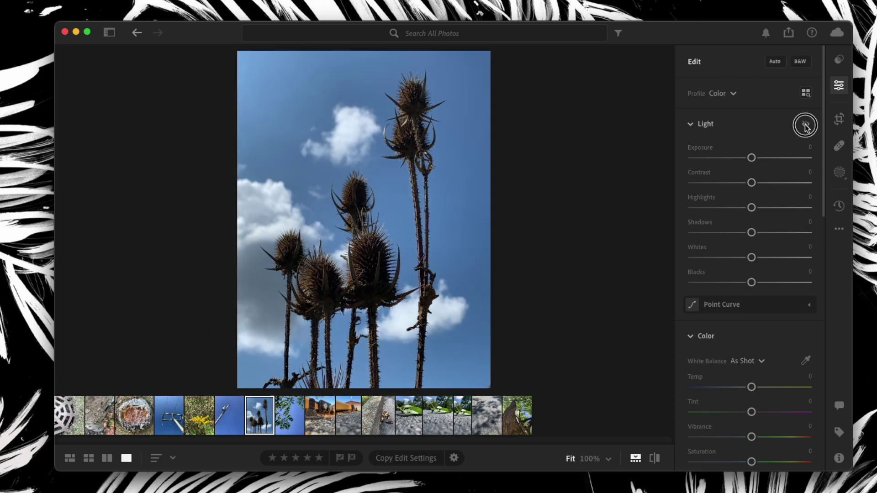
{"action": "left_click_drag", "start_coordinate": [805, 127], "coordinate": [806, 128]}
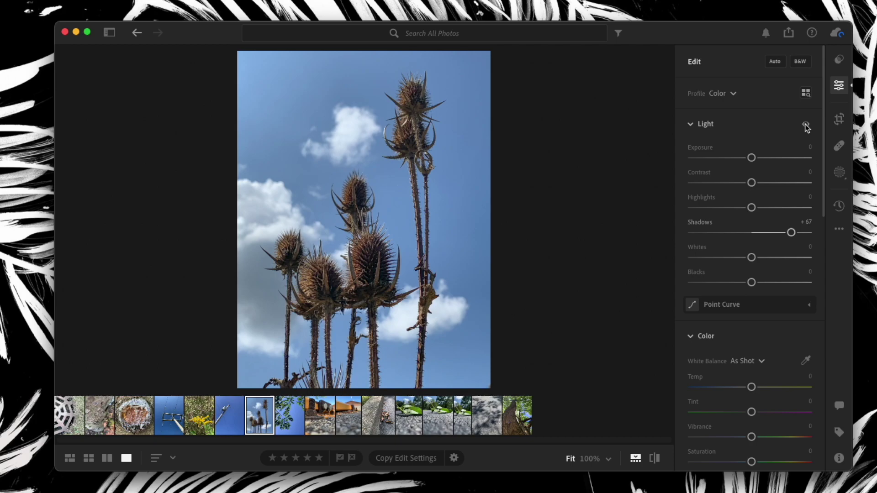
{"action": "left_click", "coordinate": [806, 126]}
{"action": "left_click_drag", "start_coordinate": [807, 128], "coordinate": [807, 128]}
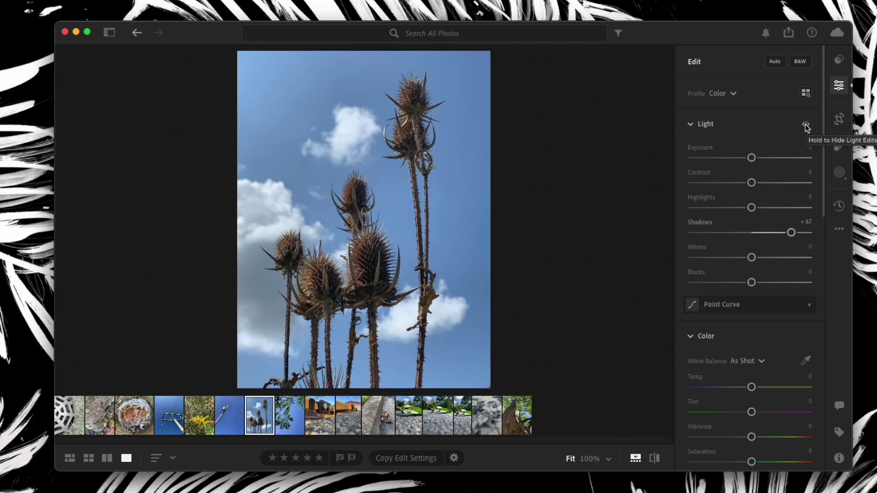
{"action": "left_click", "coordinate": [806, 127]}
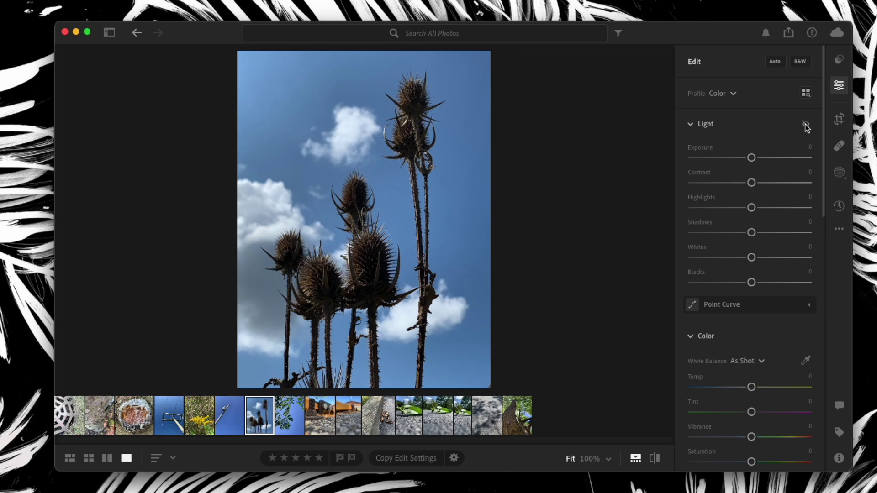
{"action": "left_click_drag", "start_coordinate": [807, 128], "coordinate": [807, 128]}
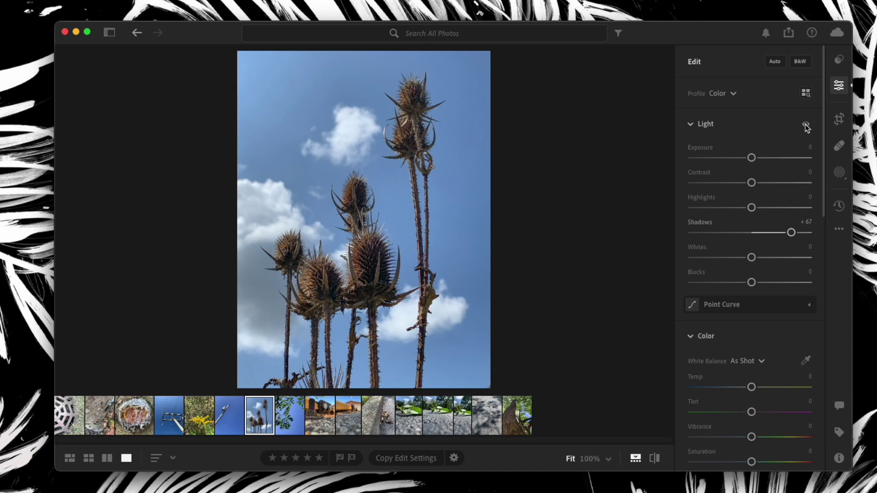
{"action": "left_click", "coordinate": [807, 128]}
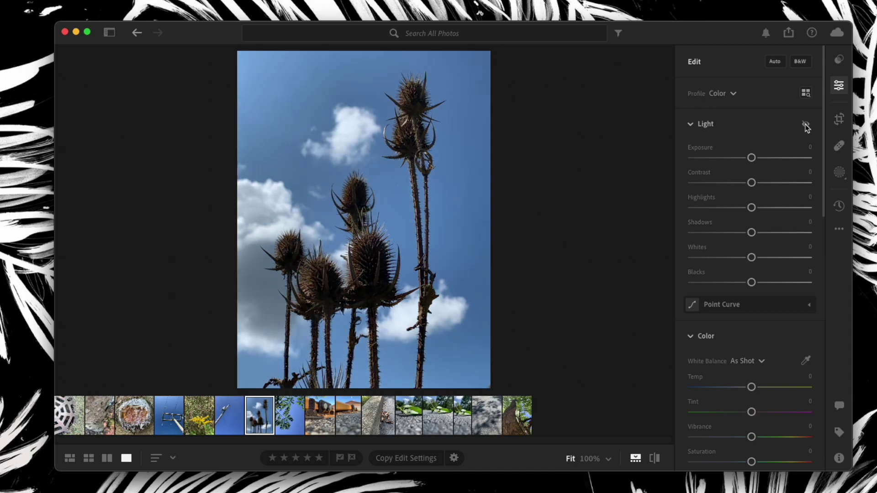
{"action": "left_click_drag", "start_coordinate": [807, 127], "coordinate": [807, 128]}
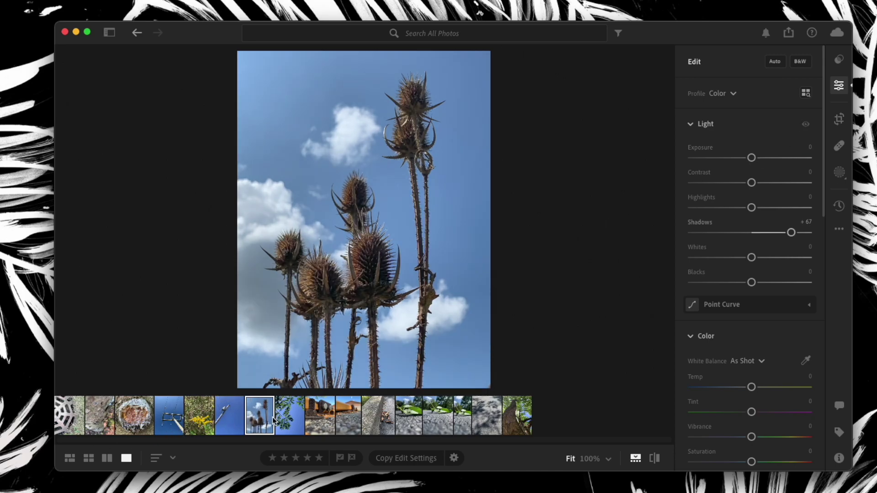
{"action": "left_click", "coordinate": [315, 413]}
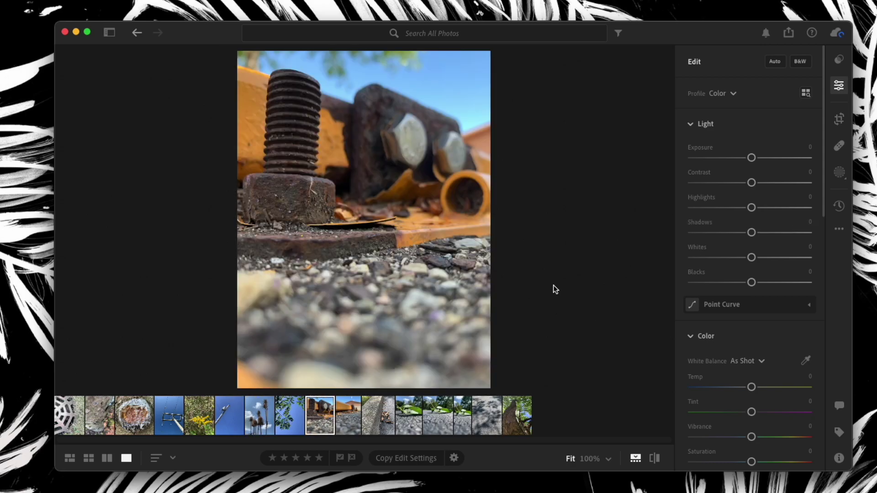
Select the gravel and curb photo in the filmstrip and show its presets, listing your own
{"action": "left_click", "coordinate": [353, 418]}
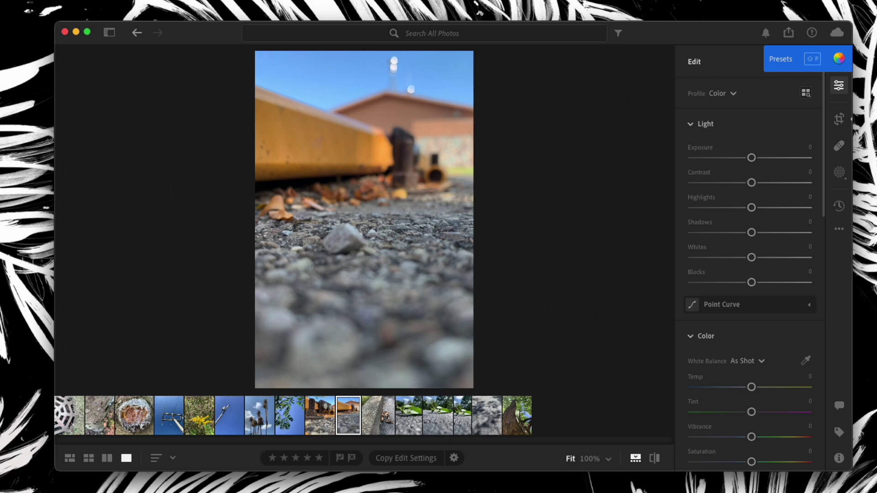
{"action": "left_click", "coordinate": [839, 61]}
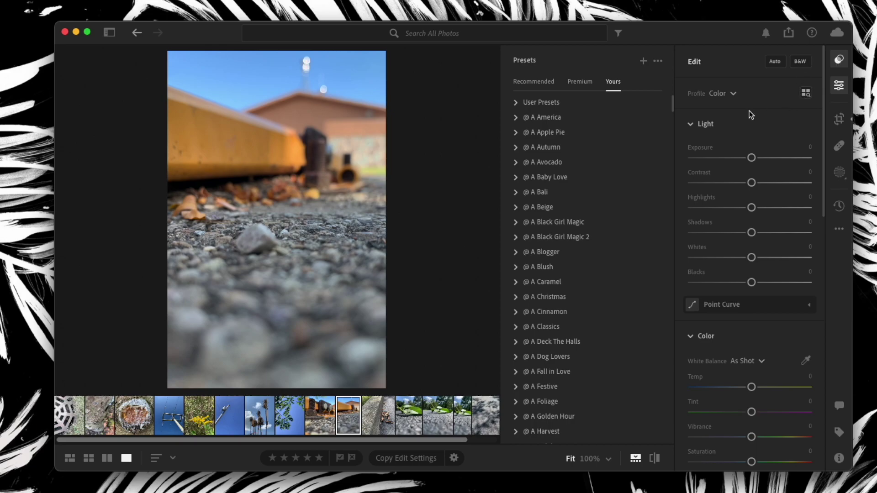
Look through your own presets, then switch to the Recommended presets for the gravel photo
{"action": "scroll", "coordinate": [609, 225], "scroll_direction": "down", "scroll_amount": 3}
{"action": "scroll", "coordinate": [609, 226], "scroll_direction": "down", "scroll_amount": 10}
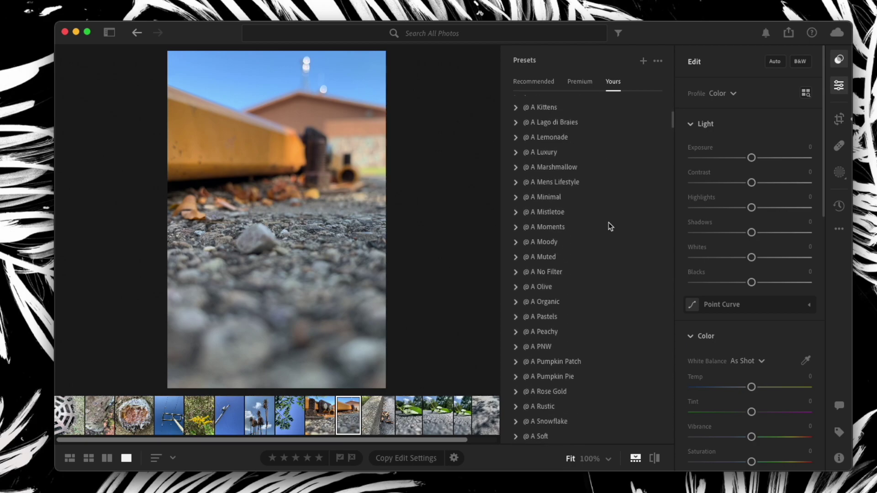
{"action": "scroll", "coordinate": [610, 226], "scroll_direction": "down", "scroll_amount": 2}
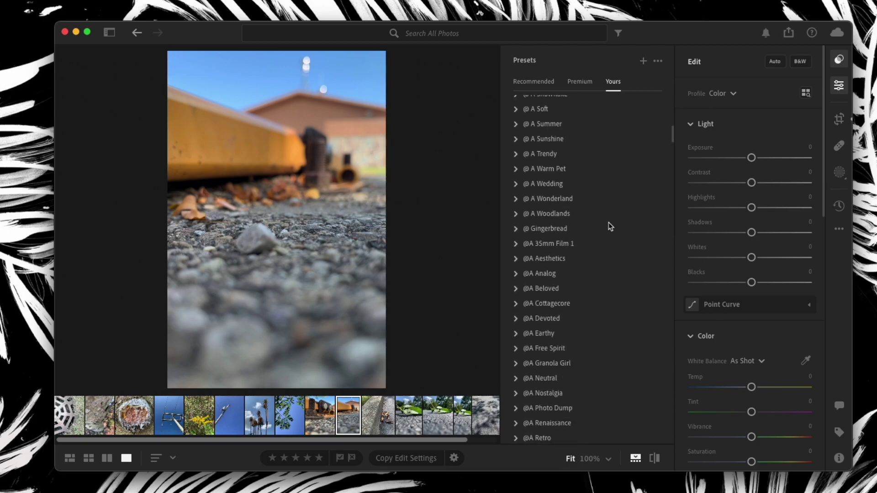
{"action": "scroll", "coordinate": [610, 226], "scroll_direction": "up", "scroll_amount": 15}
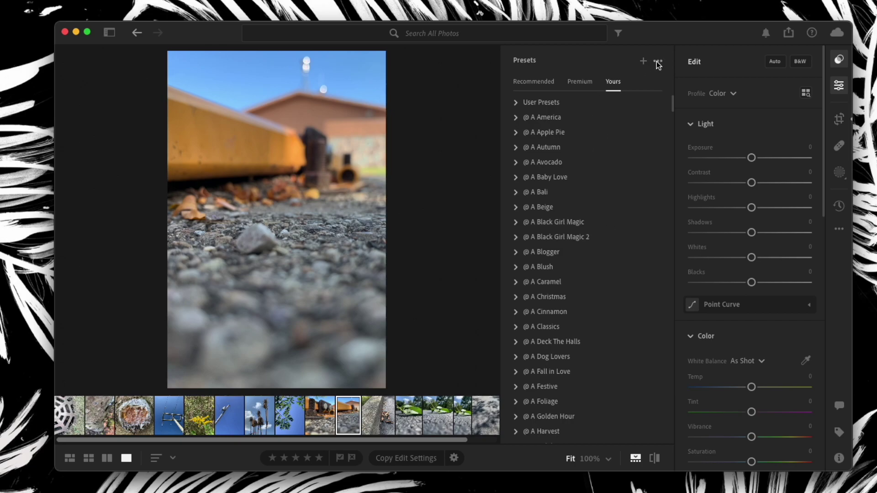
{"action": "left_click", "coordinate": [542, 82]}
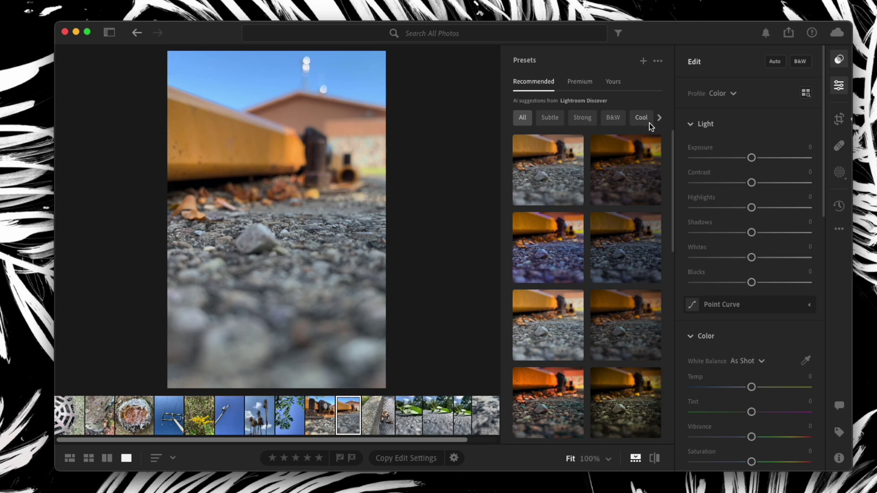
Page through the recommended preset categories to HDR and back, then filter to B&W
{"action": "left_click", "coordinate": [660, 118]}
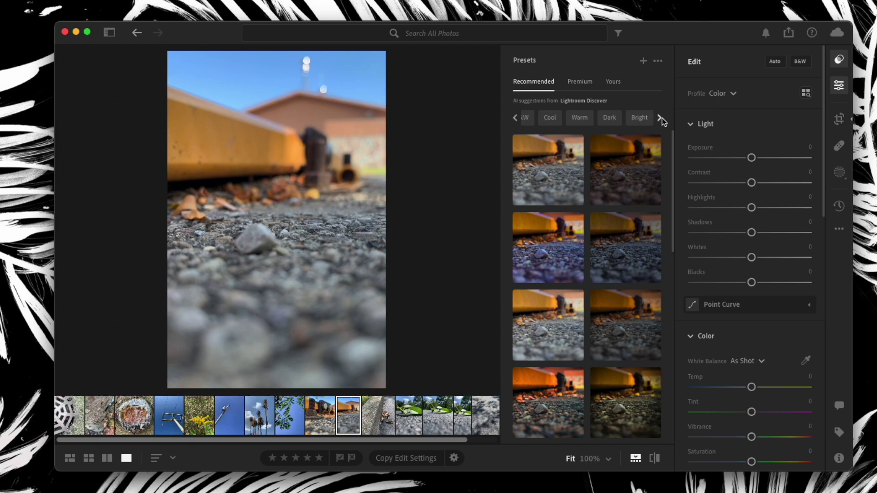
{"action": "left_click", "coordinate": [661, 118]}
{"action": "left_click", "coordinate": [660, 118]}
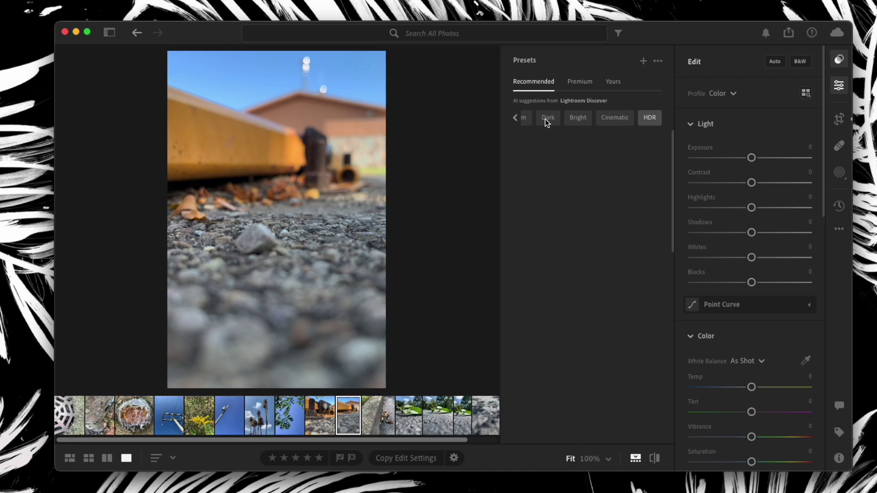
{"action": "left_click", "coordinate": [515, 119]}
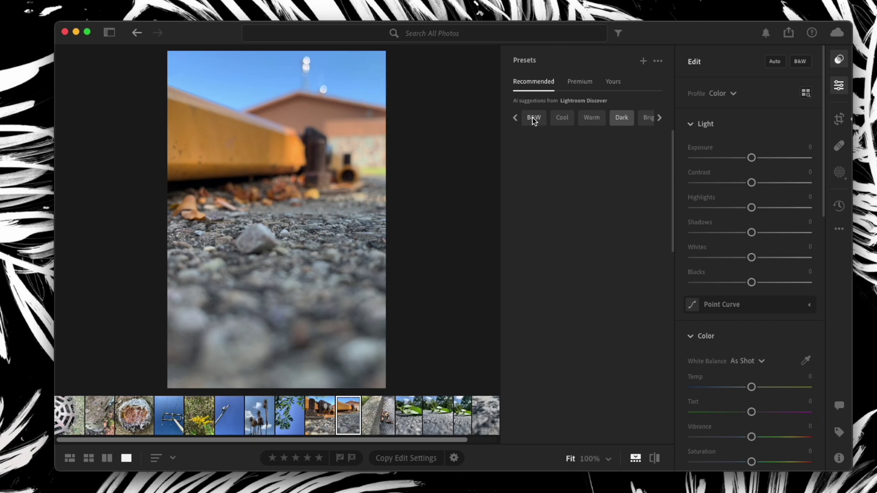
{"action": "left_click", "coordinate": [532, 118]}
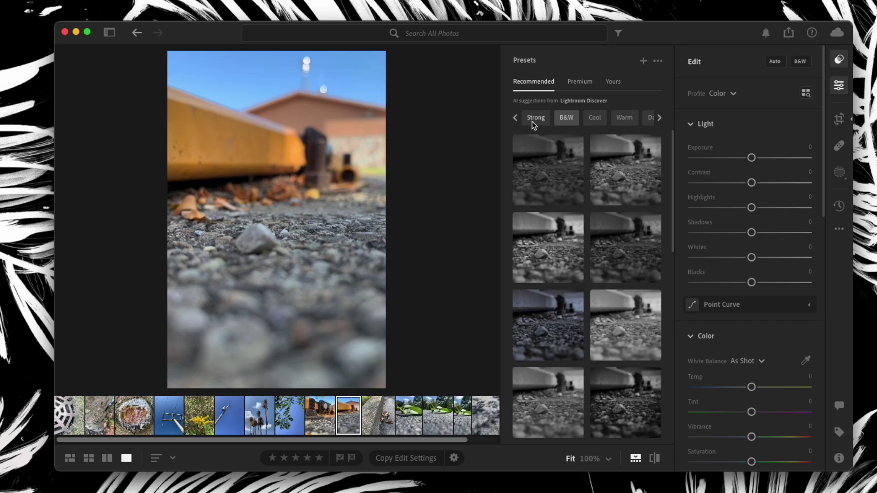
Try several B&W recommended presets on the photo, from the top rows to the dark lower one
{"action": "left_click", "coordinate": [537, 139]}
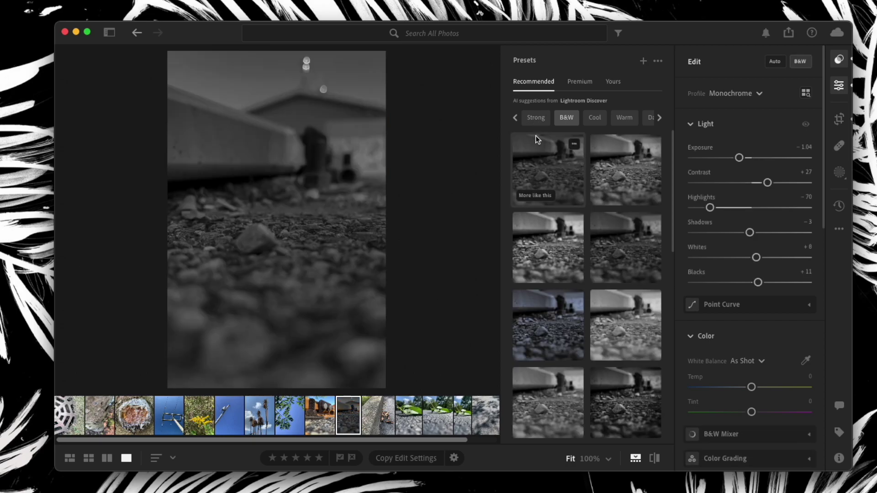
{"action": "left_click", "coordinate": [621, 160]}
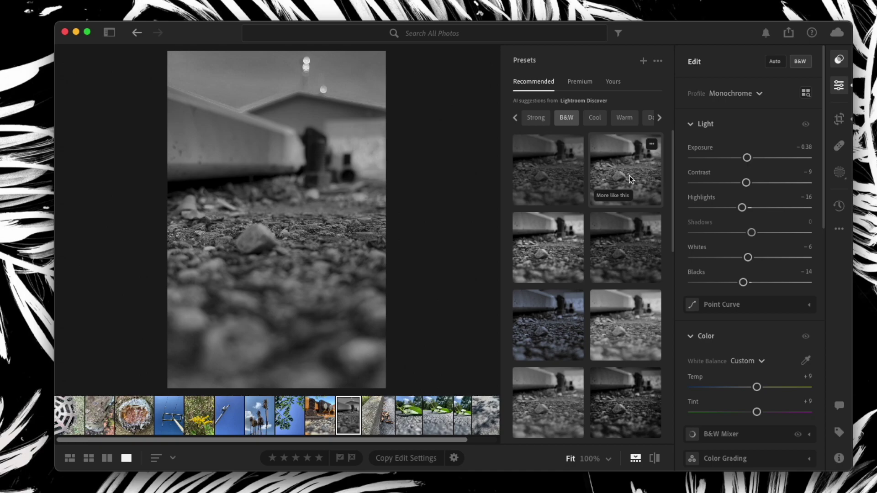
{"action": "left_click", "coordinate": [630, 175]}
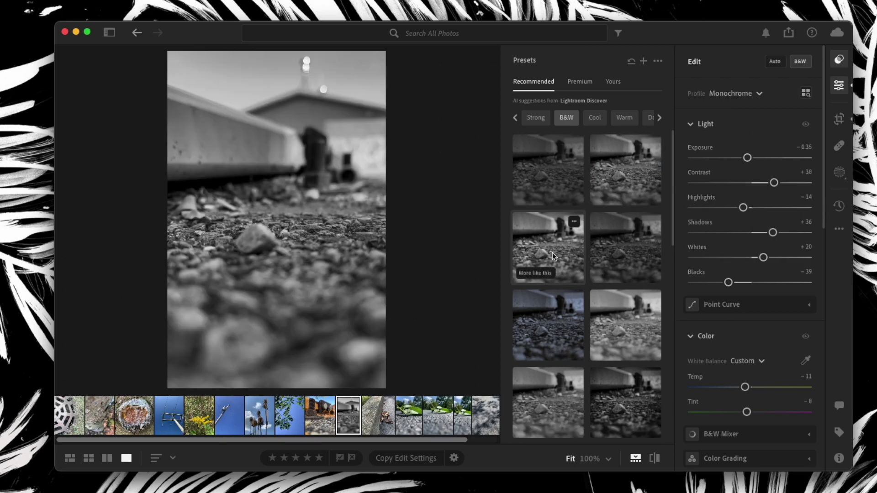
{"action": "left_click", "coordinate": [553, 256]}
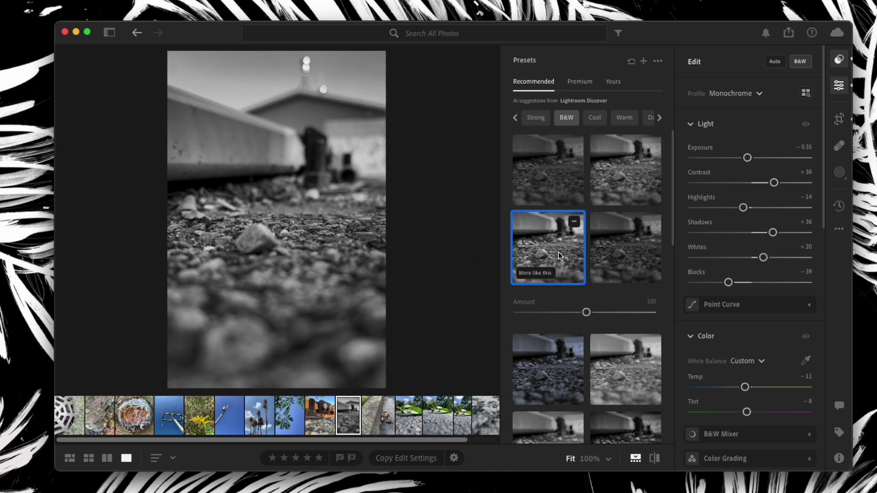
{"action": "left_click", "coordinate": [622, 247]}
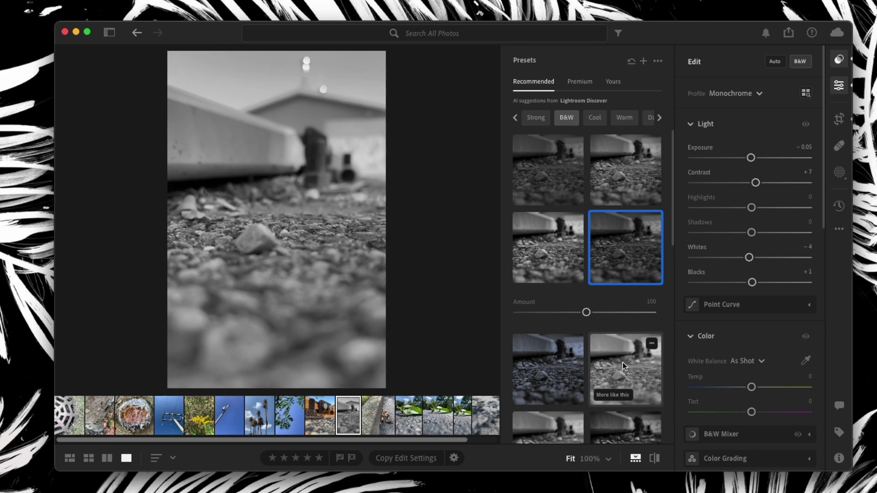
{"action": "left_click", "coordinate": [623, 363]}
{"action": "left_click", "coordinate": [622, 362]}
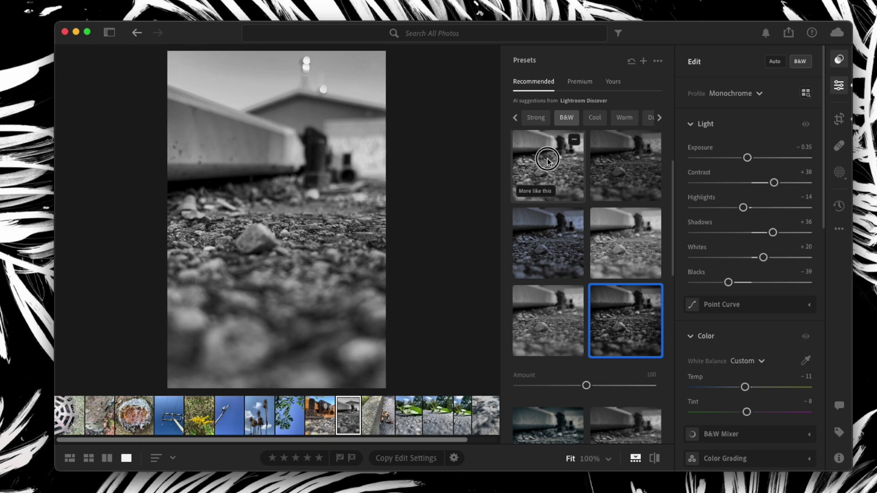
{"action": "left_click", "coordinate": [548, 161]}
Keep a lower B&W preset (Contrast +27, Shadows +25, Blacks -20), then list Subtle suggestions
{"action": "scroll", "coordinate": [547, 178], "scroll_direction": "down", "scroll_amount": 5}
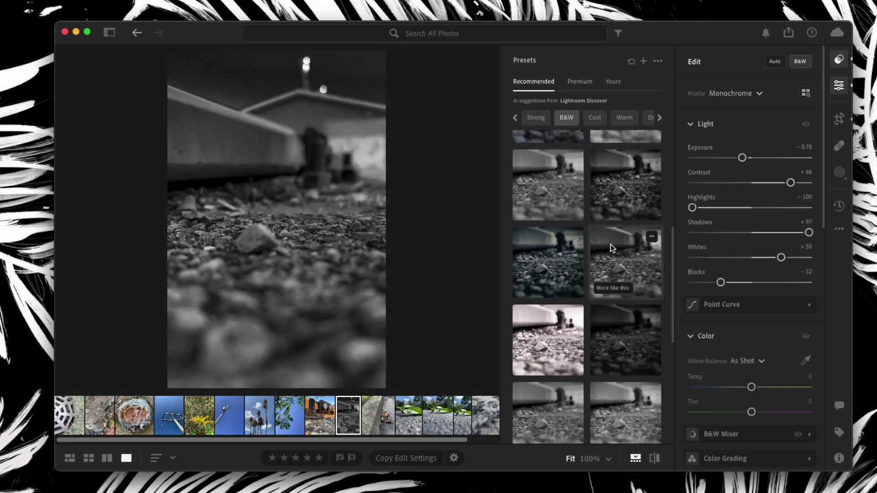
{"action": "scroll", "coordinate": [539, 334], "scroll_direction": "down", "scroll_amount": 1}
{"action": "scroll", "coordinate": [539, 333], "scroll_direction": "down", "scroll_amount": 2}
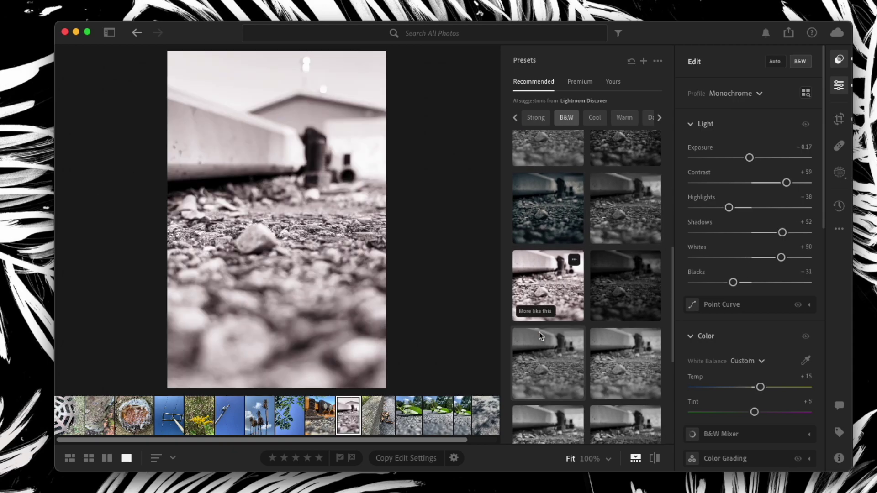
{"action": "left_click", "coordinate": [623, 320]}
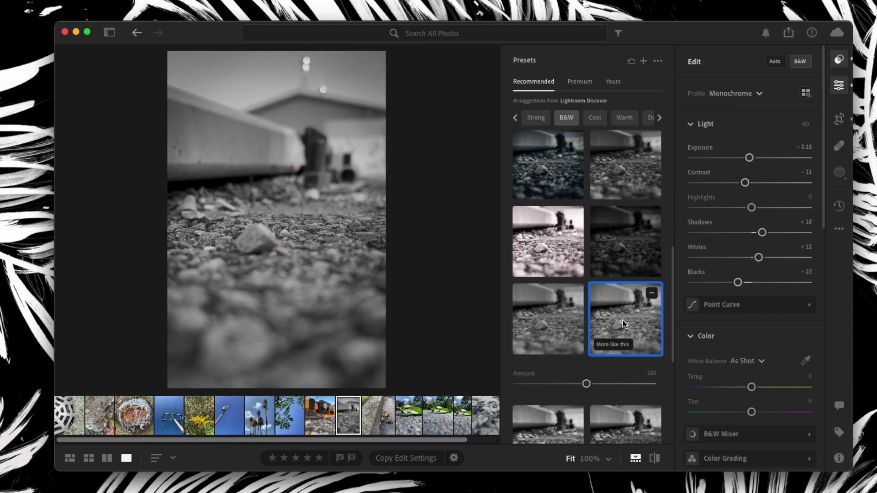
{"action": "scroll", "coordinate": [550, 335], "scroll_direction": "down", "scroll_amount": 2}
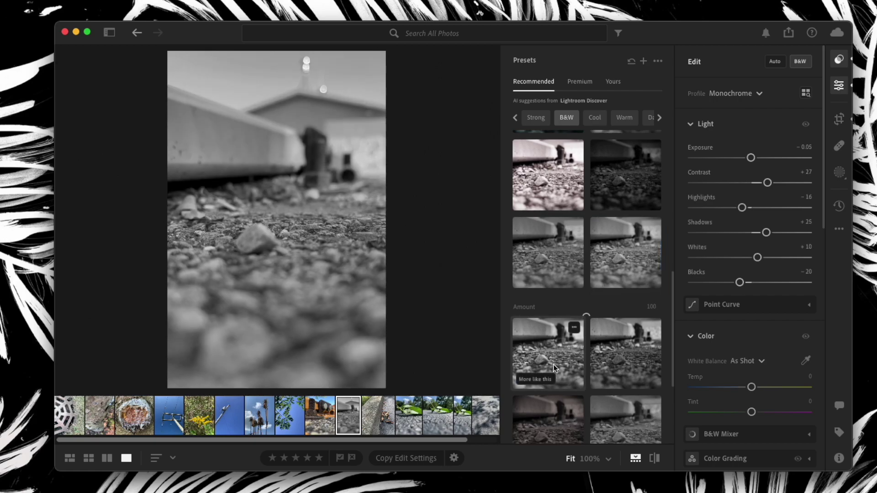
{"action": "left_click", "coordinate": [552, 364]}
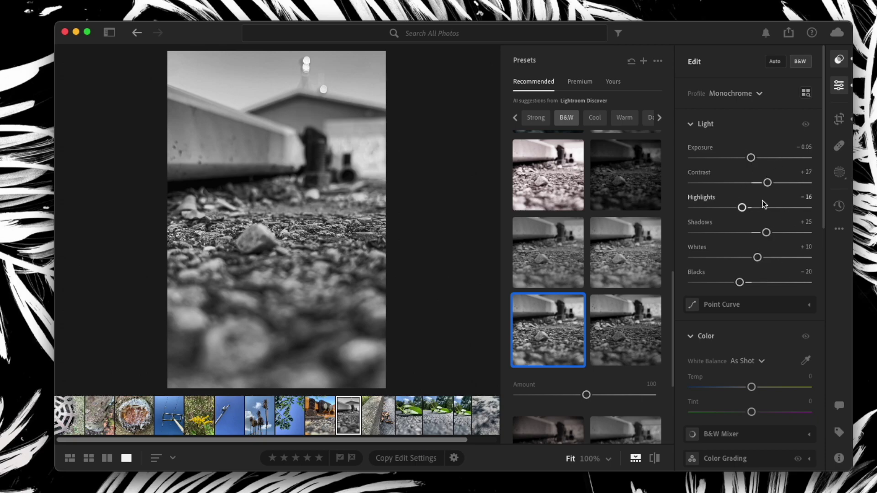
{"action": "scroll", "coordinate": [618, 241], "scroll_direction": "down", "scroll_amount": 4}
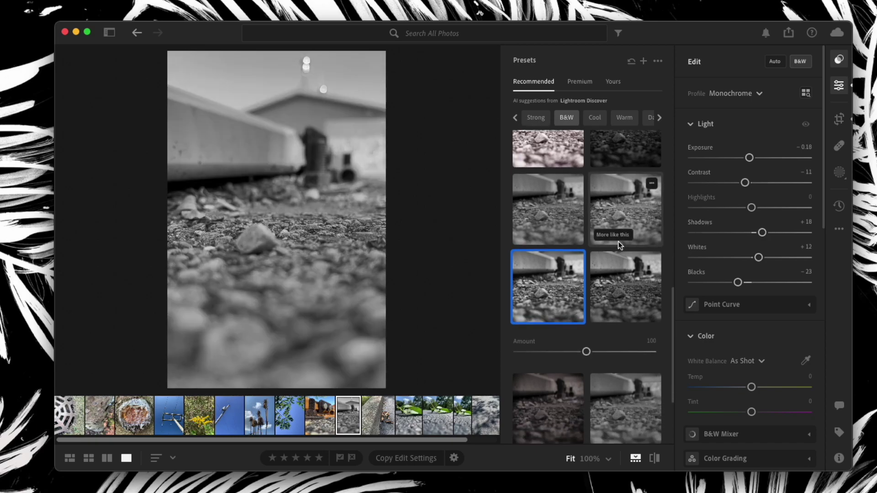
{"action": "scroll", "coordinate": [618, 242], "scroll_direction": "up", "scroll_amount": 5}
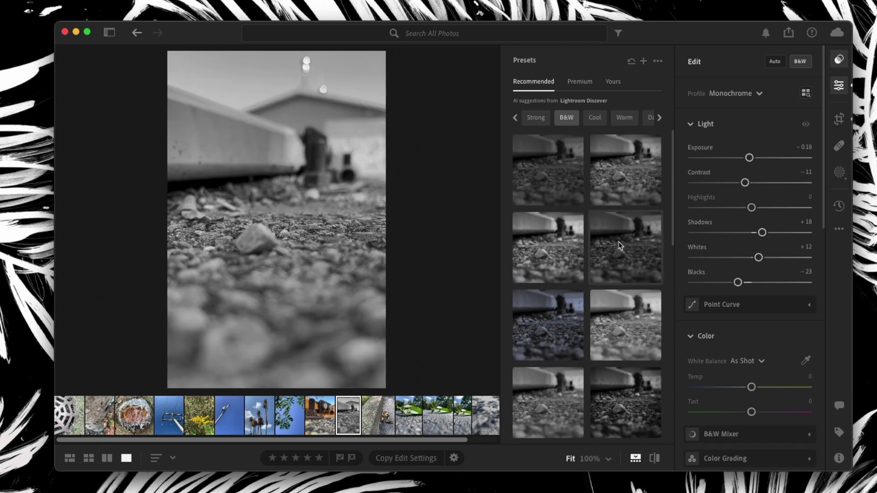
{"action": "left_click", "coordinate": [515, 117]}
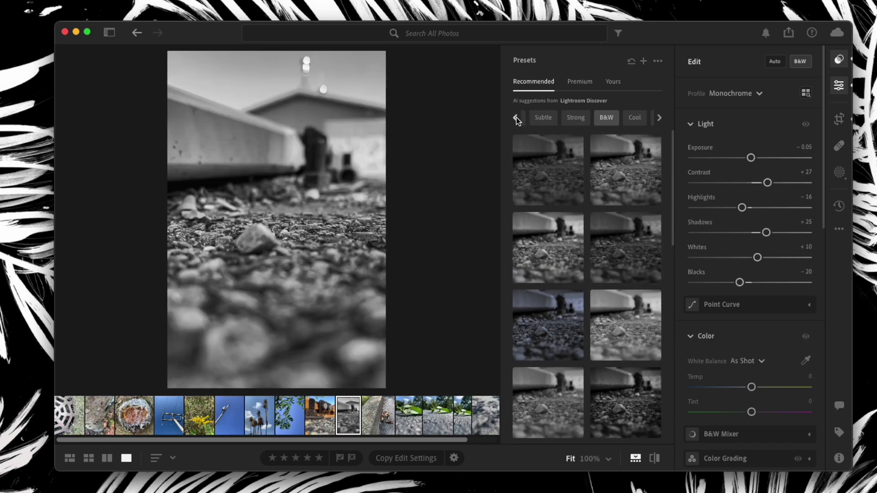
{"action": "left_click", "coordinate": [550, 118]}
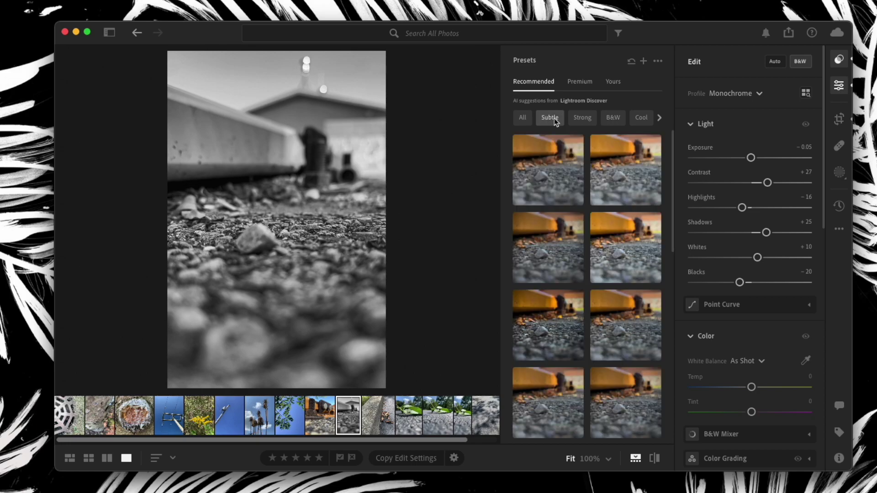
Restore colour with a Subtle preset (Artistic 04, Amount 144), then browse the Strong and Cool suggestions
{"action": "scroll", "coordinate": [565, 237], "scroll_direction": "down", "scroll_amount": 2}
{"action": "scroll", "coordinate": [566, 241], "scroll_direction": "down", "scroll_amount": 2}
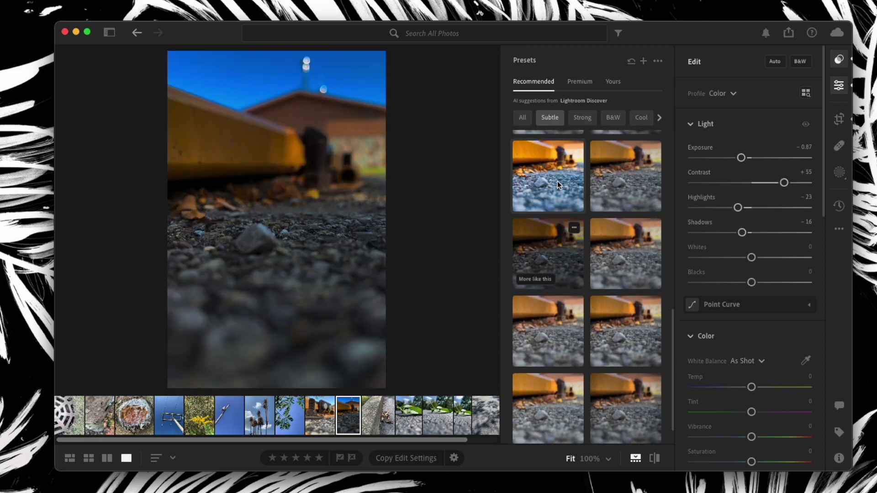
{"action": "left_click", "coordinate": [557, 182]}
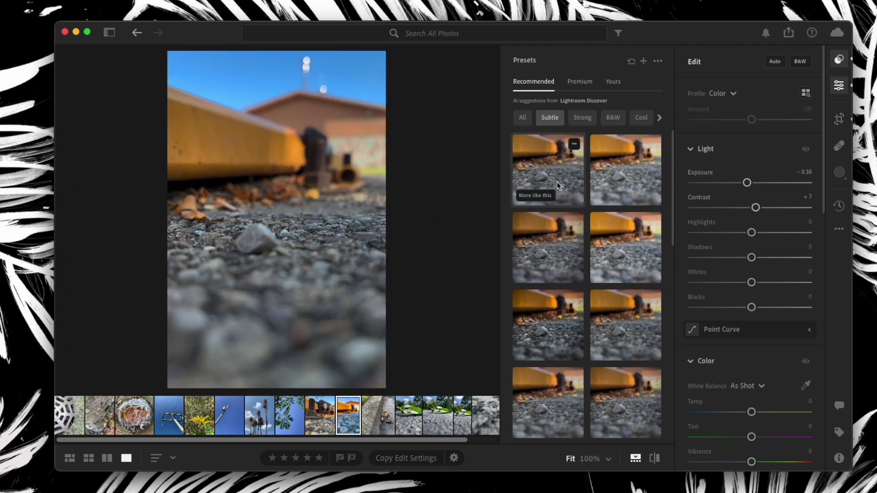
{"action": "left_click", "coordinate": [585, 118]}
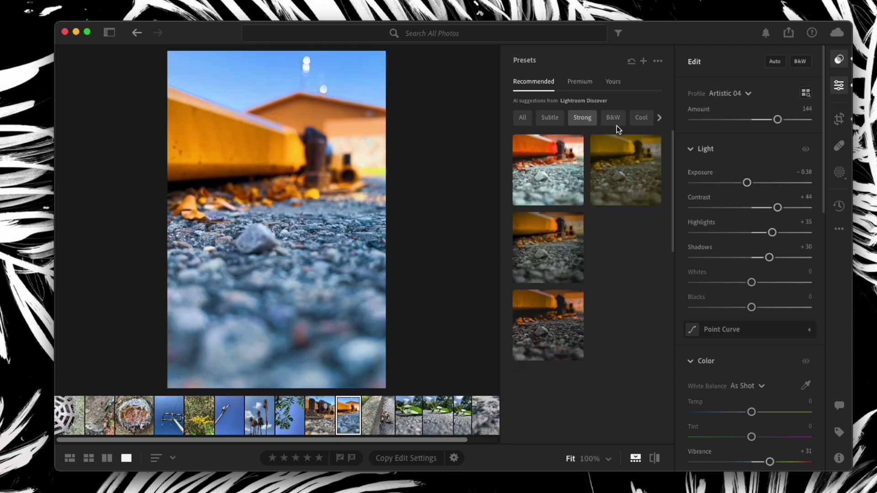
{"action": "left_click", "coordinate": [645, 118]}
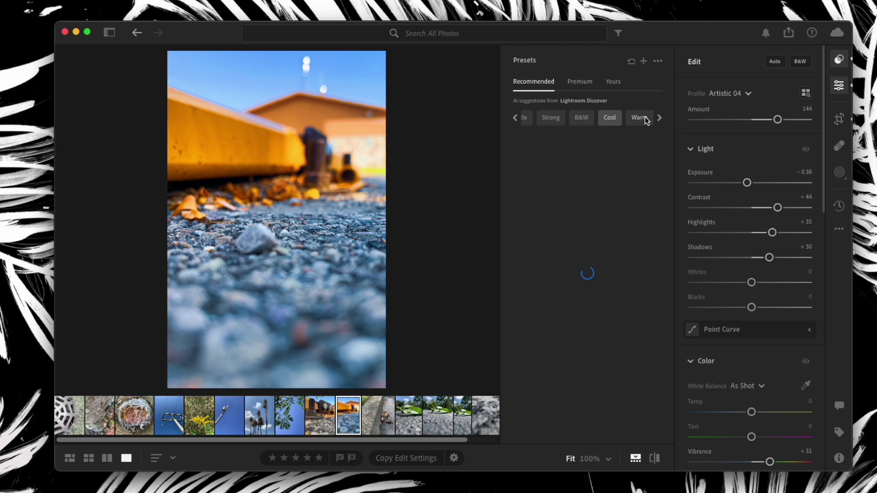
Try the dark red Cool preset, then a natural-toned Cool preset instead
{"action": "mouse_move", "coordinate": [623, 149]}
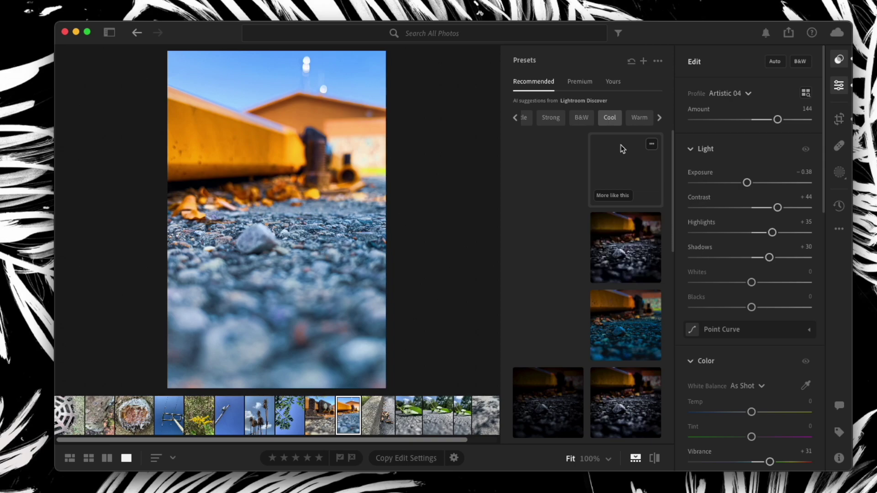
{"action": "left_click", "coordinate": [555, 257]}
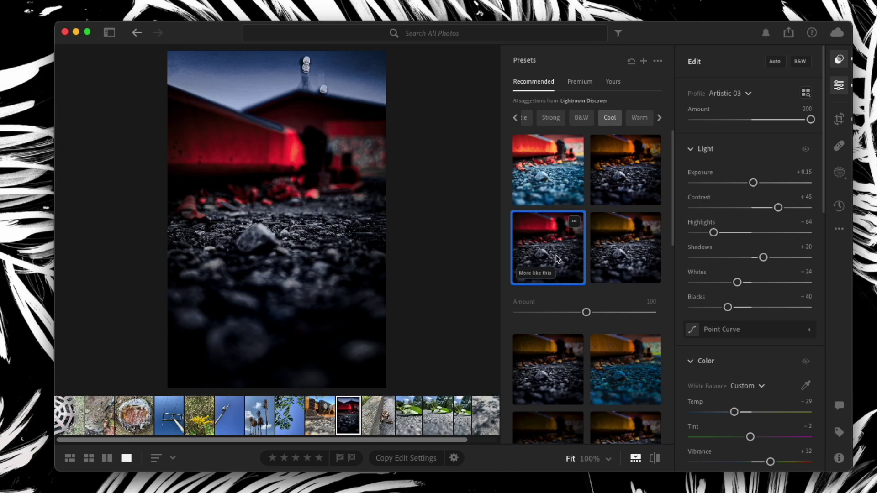
{"action": "scroll", "coordinate": [557, 257], "scroll_direction": "down", "scroll_amount": 8}
{"action": "left_click", "coordinate": [552, 283]}
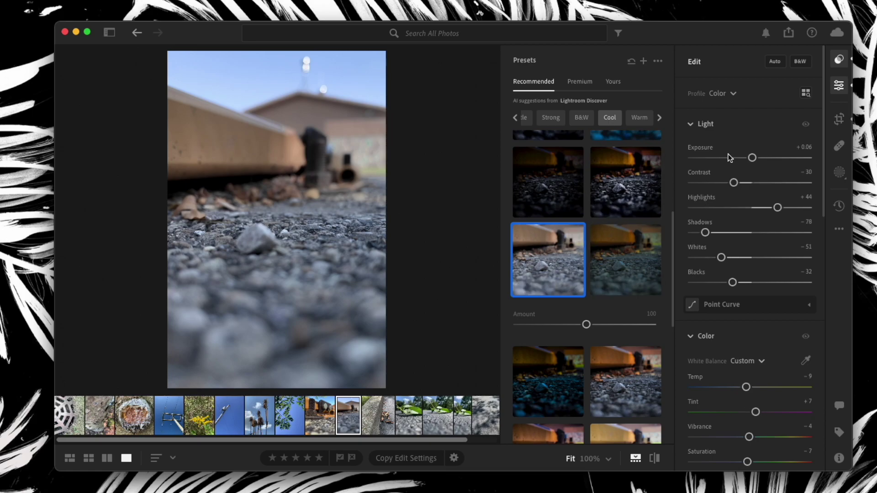
Toggle the Light adjustments off and on to compare the photo before and after
{"action": "left_click", "coordinate": [806, 125]}
{"action": "left_click", "coordinate": [807, 126]}
{"action": "left_click", "coordinate": [807, 125]}
{"action": "left_click", "coordinate": [807, 126]}
{"action": "left_click", "coordinate": [807, 126]}
{"action": "left_click", "coordinate": [807, 126]}
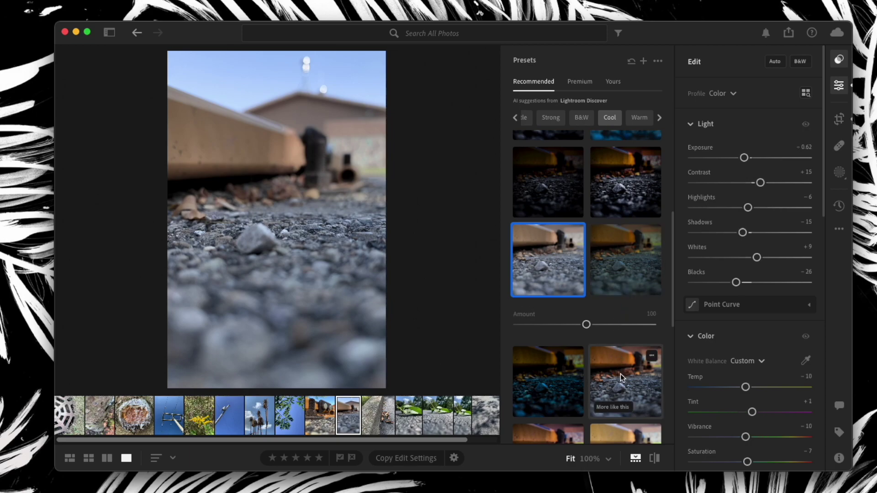
Compare other Cool presets, settling on a muted look: Exposure -0.62, Blacks -26, Temp -10, Vibrance -10
{"action": "left_click", "coordinate": [620, 377]}
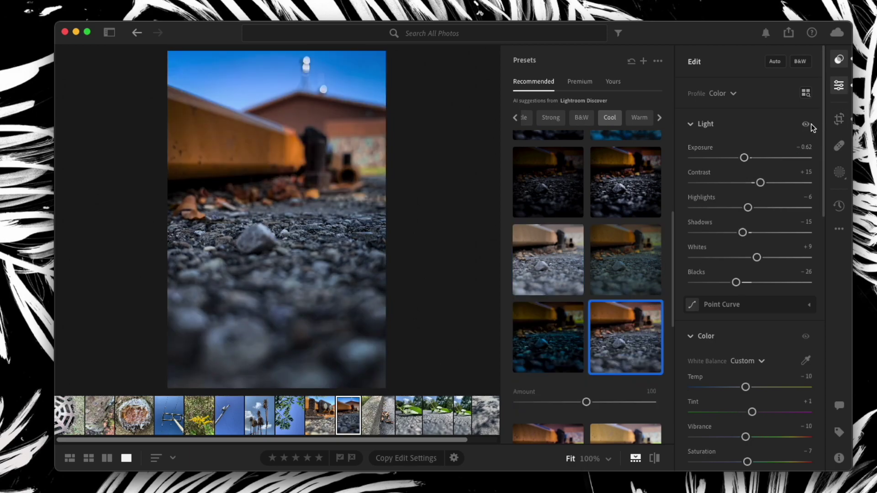
{"action": "left_click", "coordinate": [806, 124]}
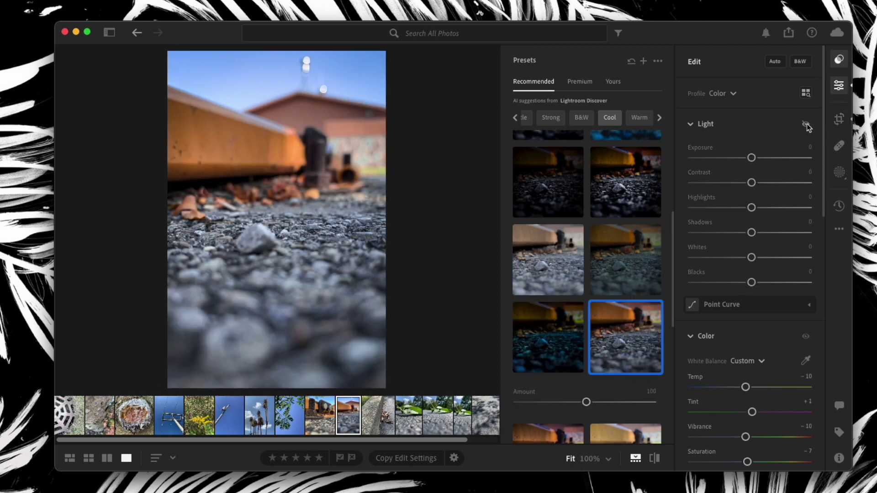
{"action": "left_click", "coordinate": [807, 125]}
{"action": "left_click", "coordinate": [806, 126]}
{"action": "left_click", "coordinate": [807, 125]}
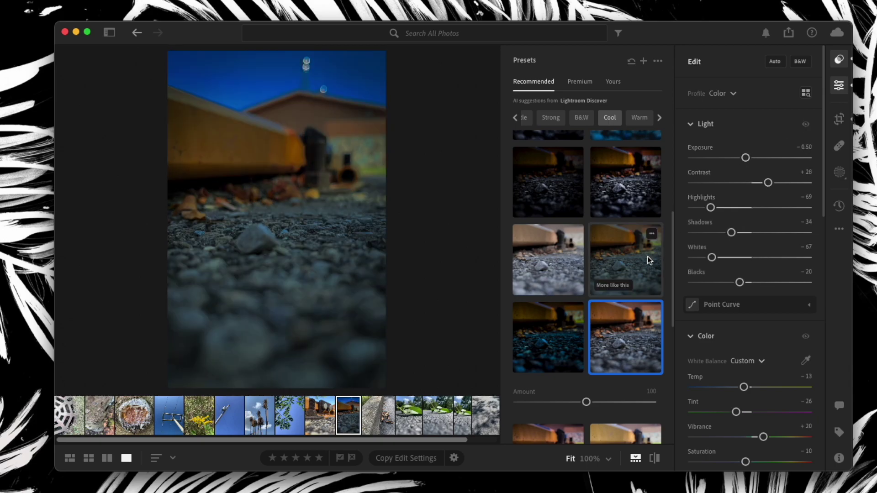
{"action": "scroll", "coordinate": [607, 295], "scroll_direction": "down", "scroll_amount": 10}
{"action": "left_click", "coordinate": [608, 295]}
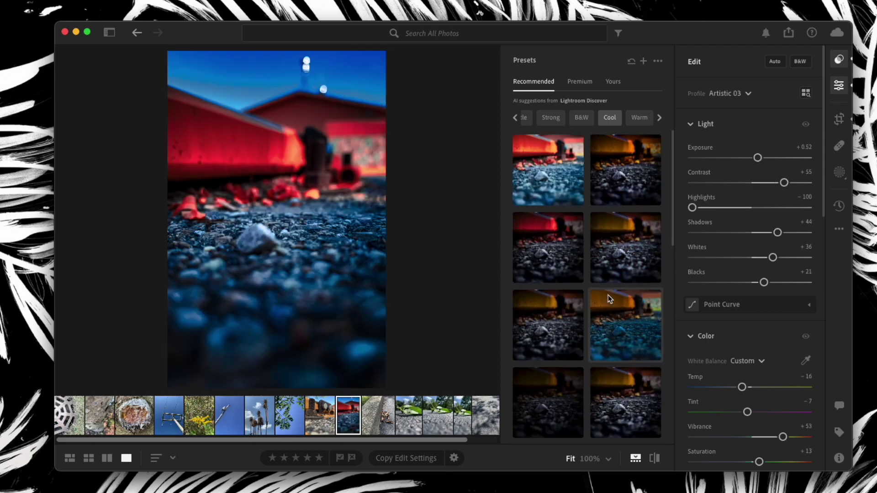
{"action": "left_click", "coordinate": [630, 155]}
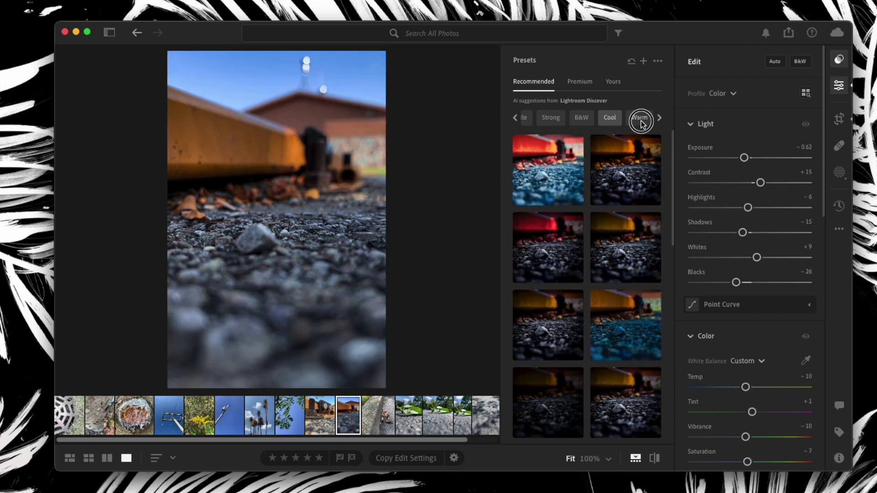
Check the Warm preset suggestions, then page the category chips back to B&W
{"action": "left_click", "coordinate": [640, 119]}
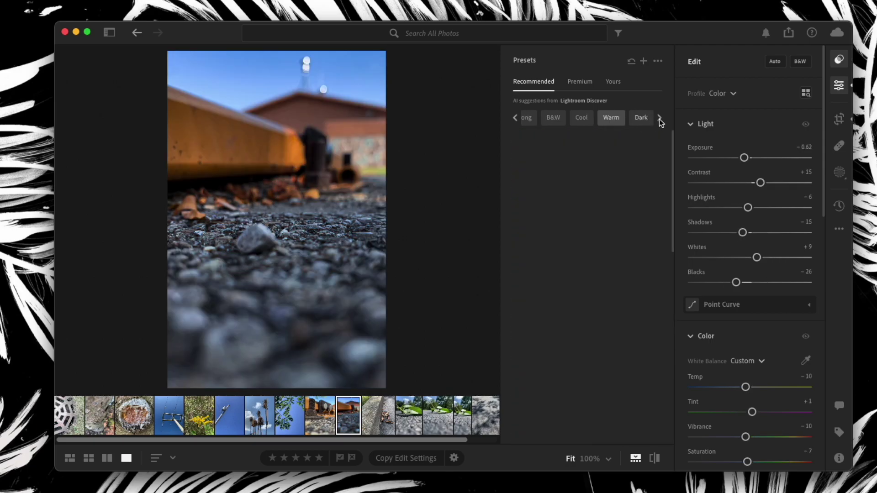
{"action": "left_click", "coordinate": [660, 120]}
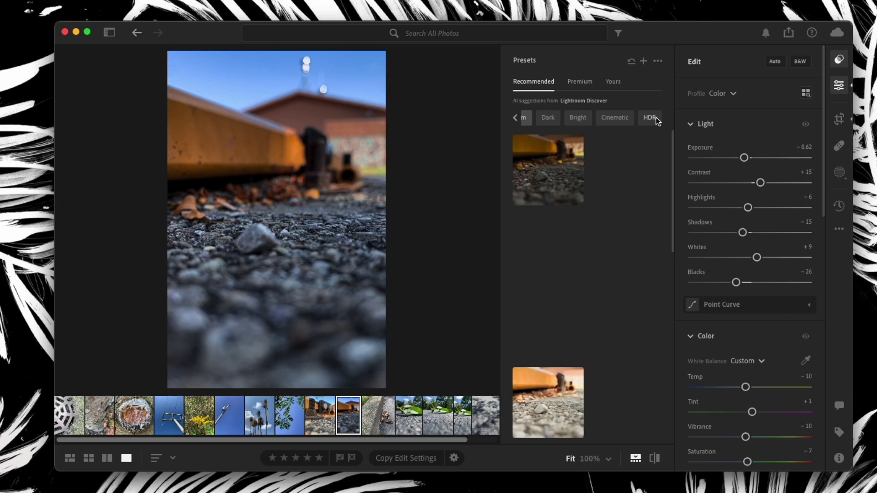
{"action": "left_click", "coordinate": [514, 118]}
{"action": "left_click", "coordinate": [534, 117]}
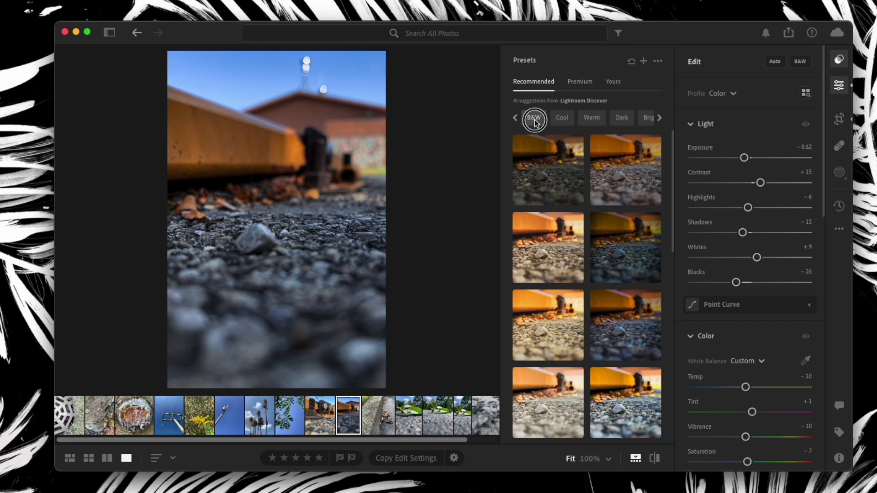
Apply a Monochrome B&W preset: Exposure -0.04, Contrast +50, Whites +31, Blacks -34
{"action": "scroll", "coordinate": [592, 275], "scroll_direction": "down", "scroll_amount": 5}
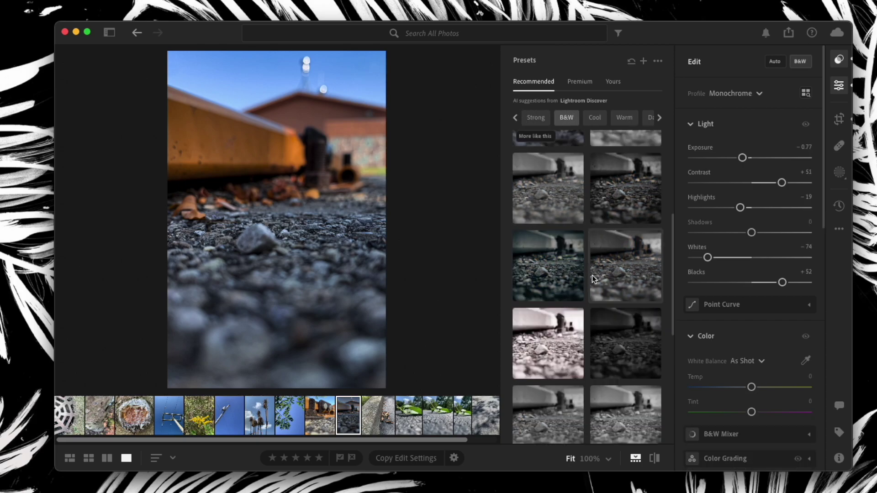
{"action": "left_click", "coordinate": [612, 301]}
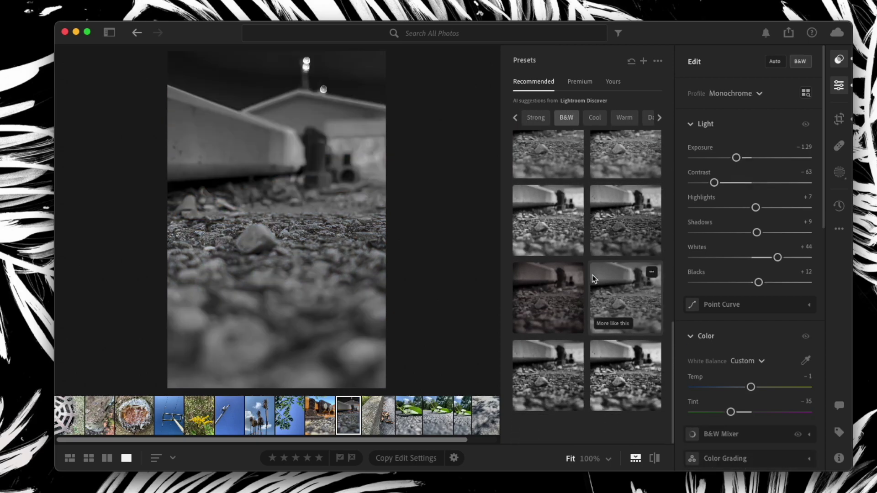
{"action": "left_click", "coordinate": [619, 369]}
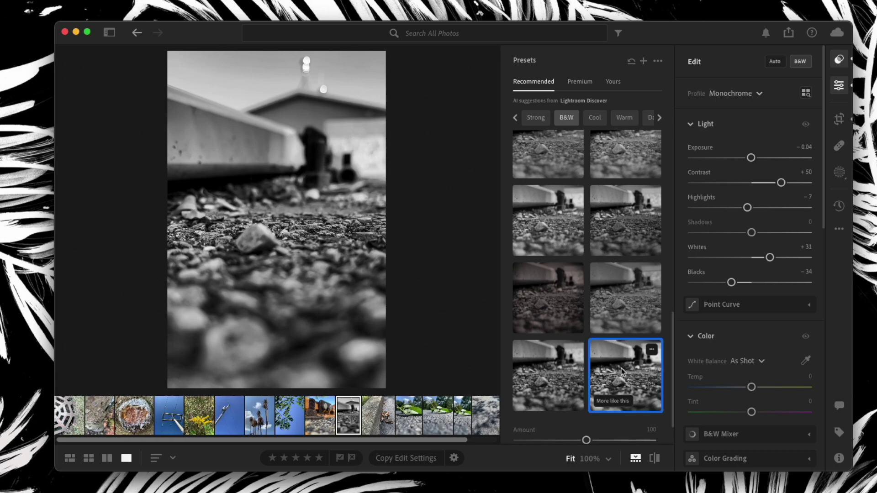